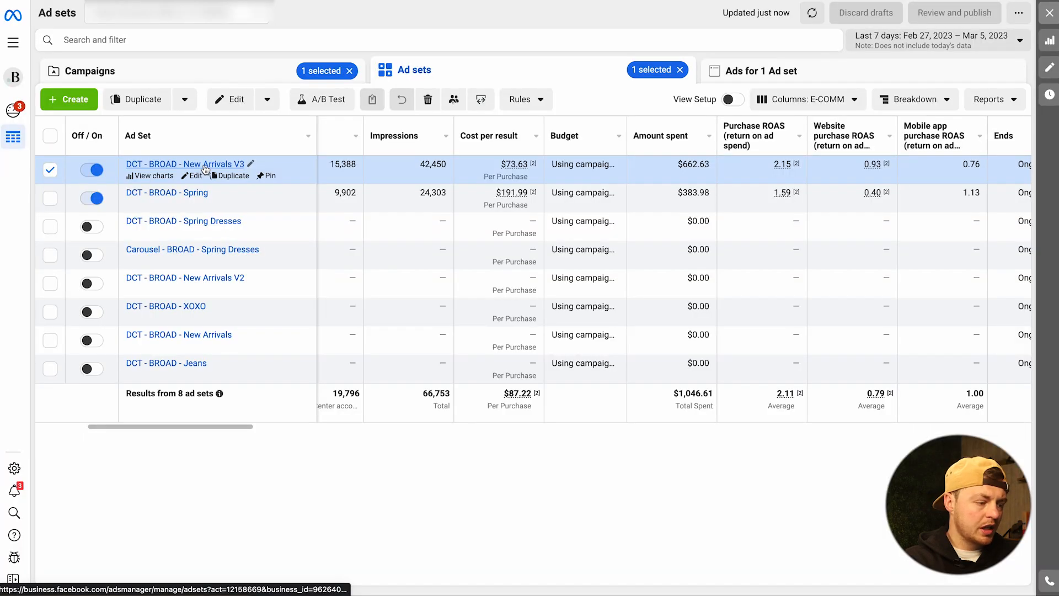
# - Open the New Arrivals V3 ad set's ads and break the results down by image, video and slideshow
pyautogui.click(204, 165)
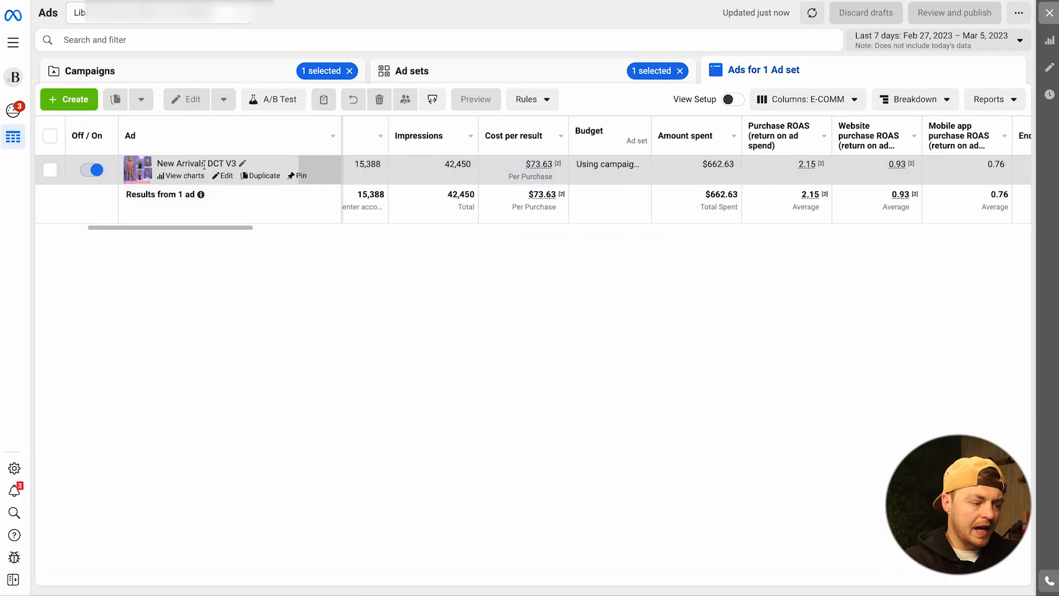
pyautogui.click(916, 100)
pyautogui.moveTo(908, 209)
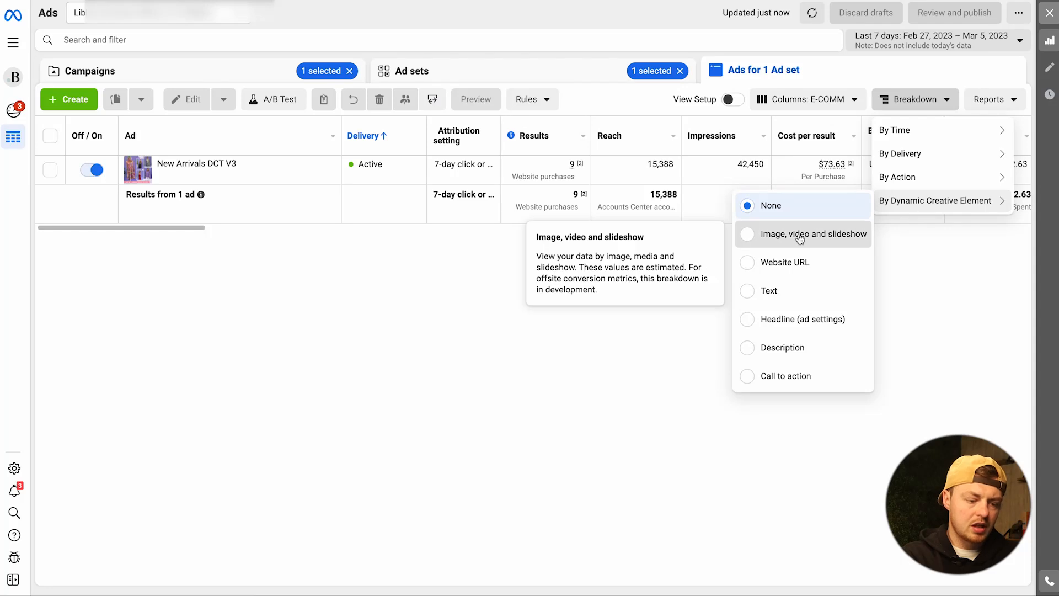
pyautogui.click(800, 236)
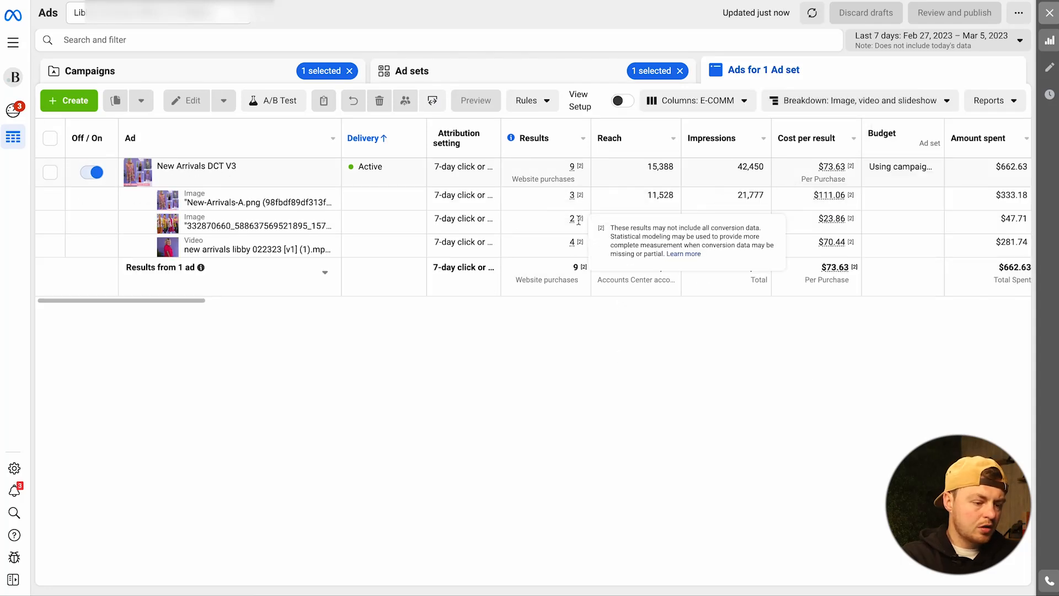
pyautogui.moveTo(841, 201)
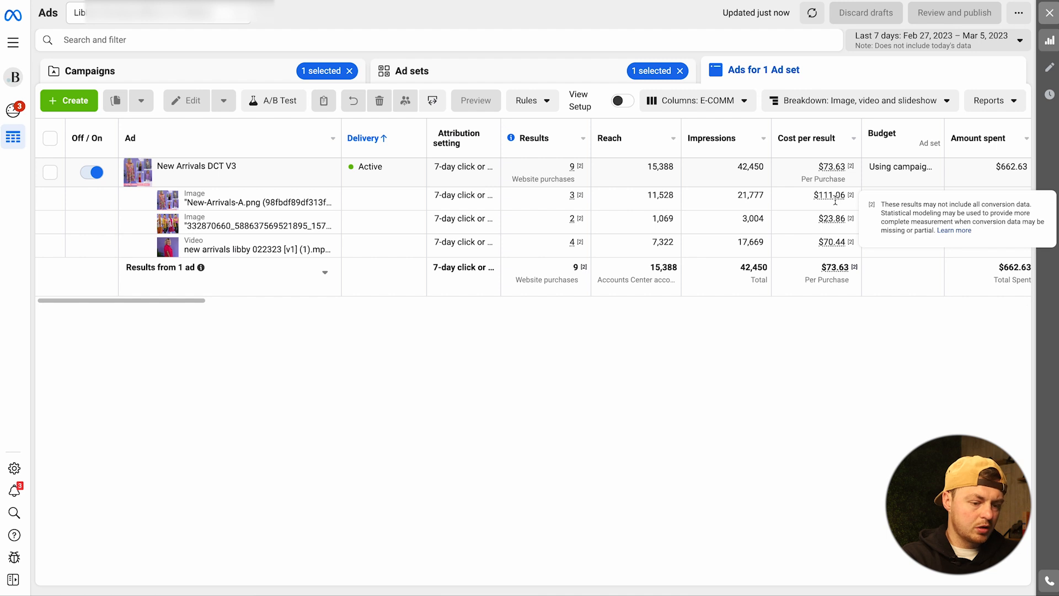
pyautogui.hscroll(2, 761, 216)
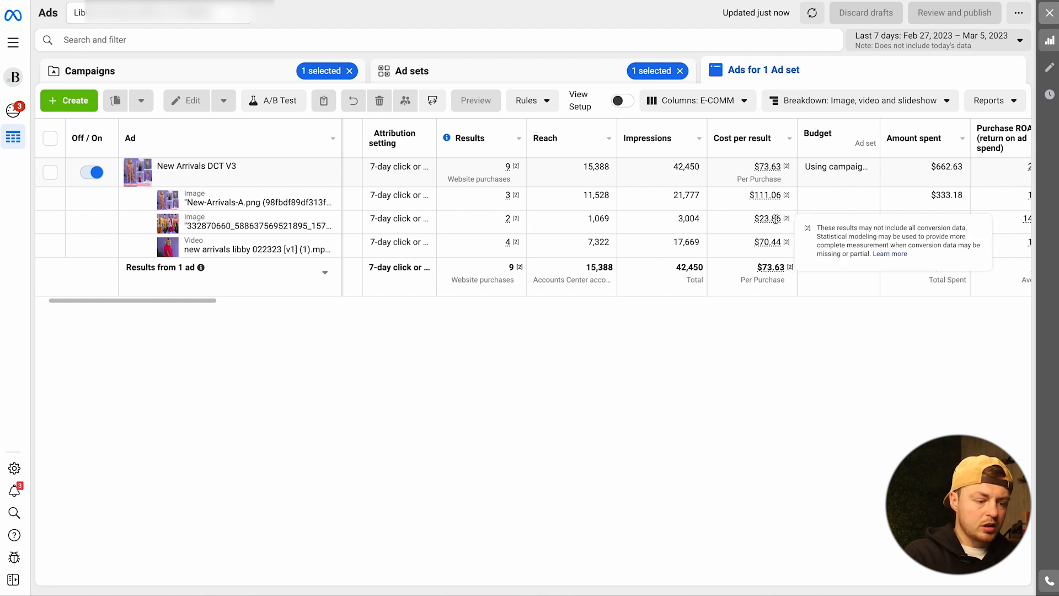
# - Set the reporting date range to the last 14 days and compare each creative's cost per result and purchase ROAS
pyautogui.click(938, 43)
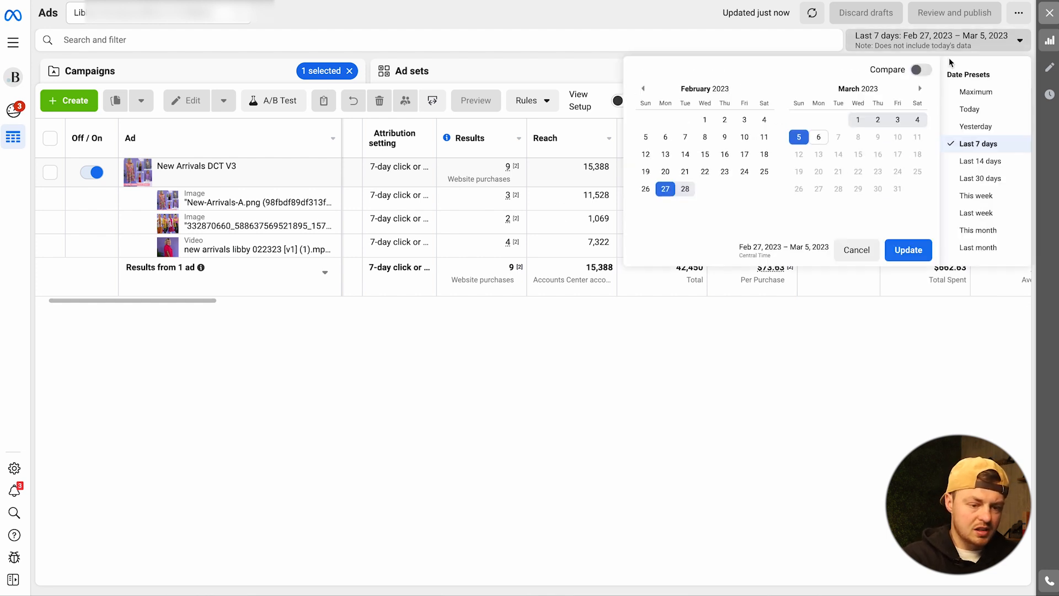
pyautogui.click(981, 161)
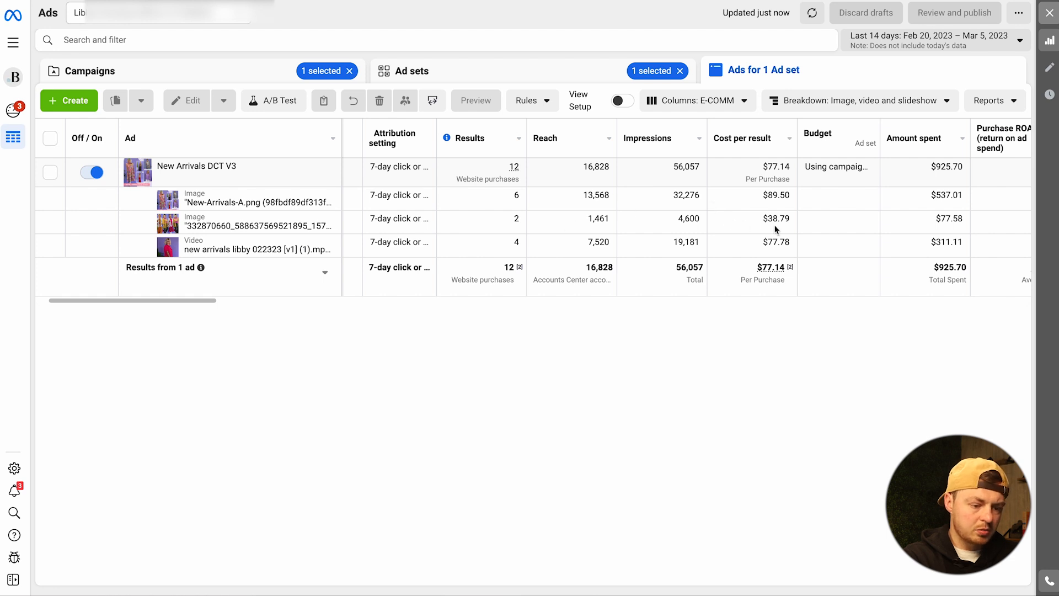
pyautogui.hscroll(3, 800, 226)
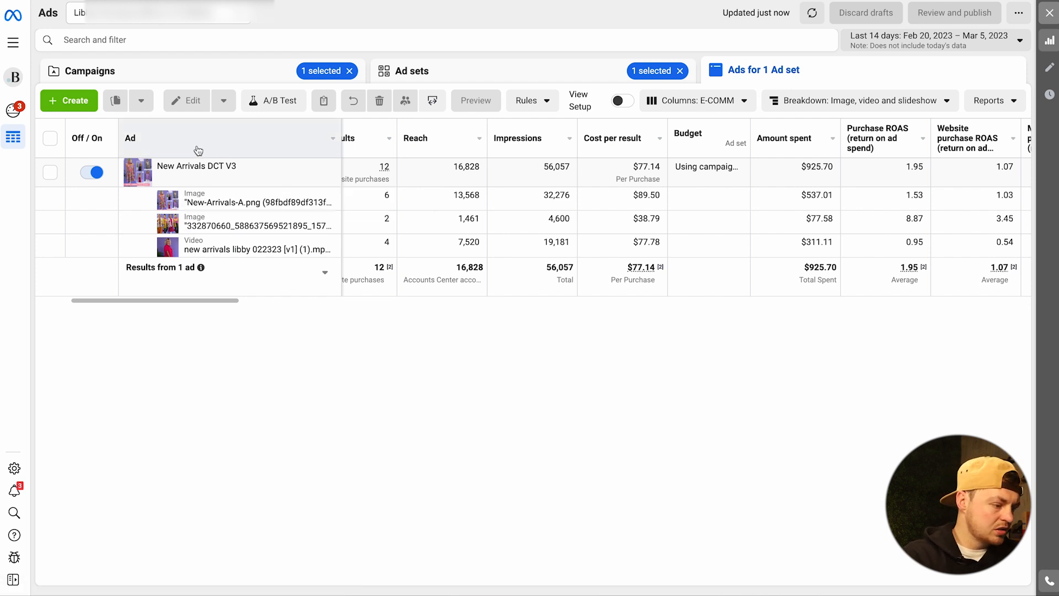
# - Open the New Arrivals DCT V3 ad for editing, review its media, and open its Facebook Post with Comments
pyautogui.click(214, 182)
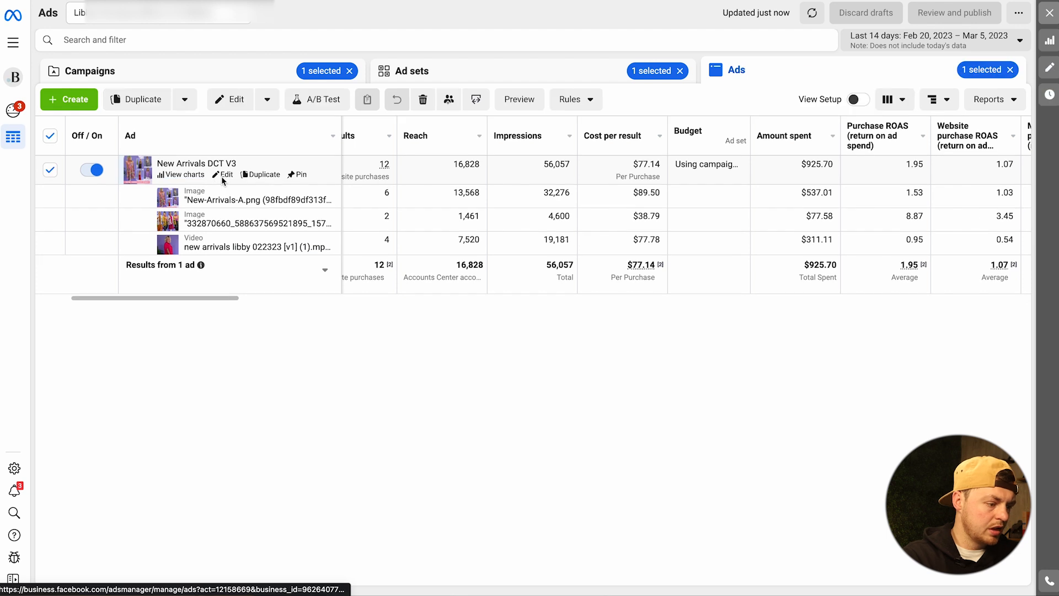
pyautogui.click(226, 177)
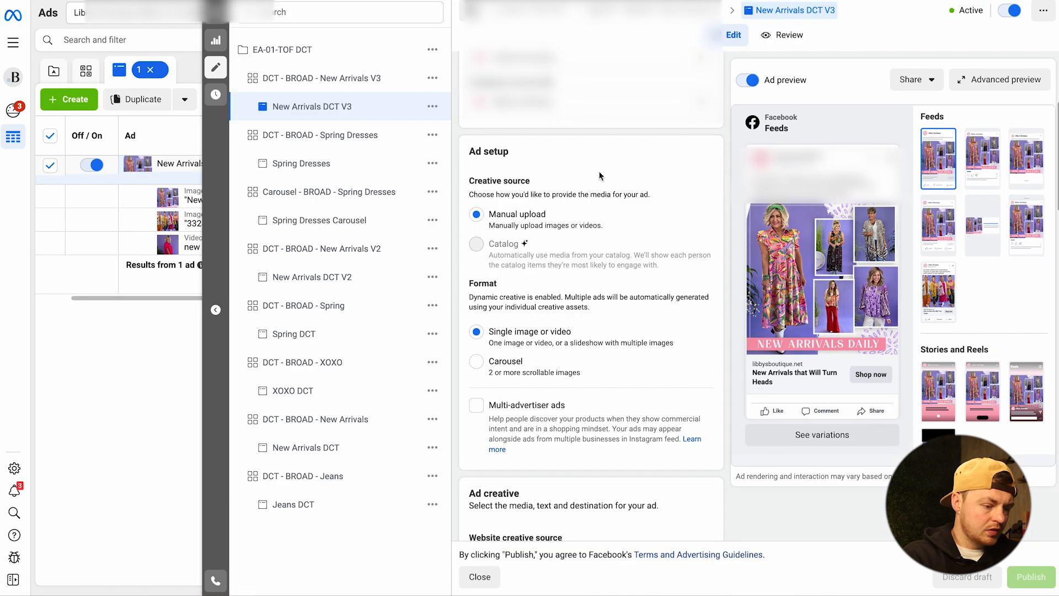
pyautogui.scroll(-6, 601, 175)
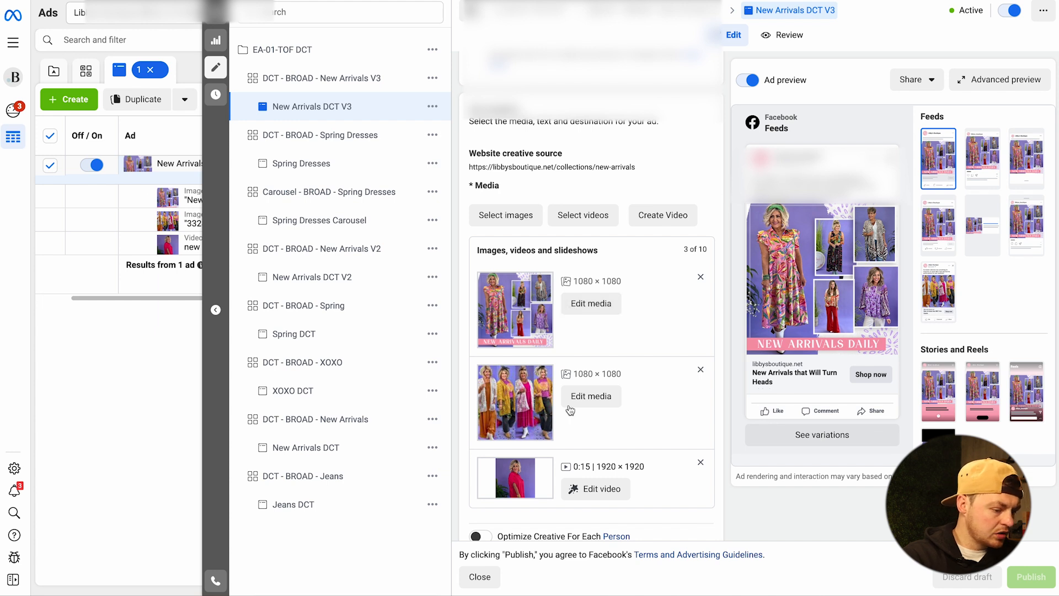
pyautogui.scroll(-2, 592, 359)
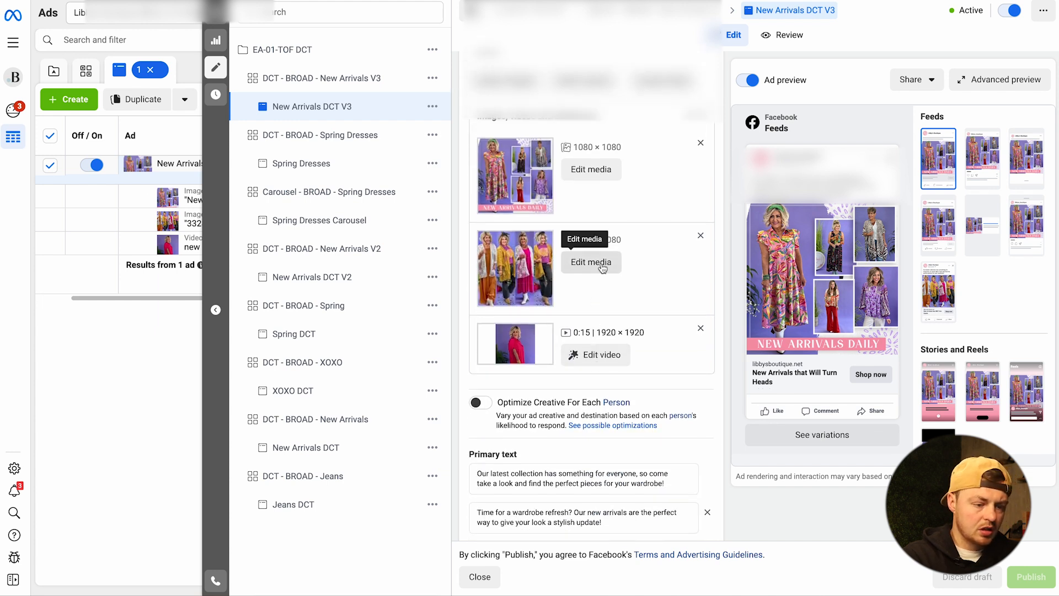
pyautogui.click(918, 81)
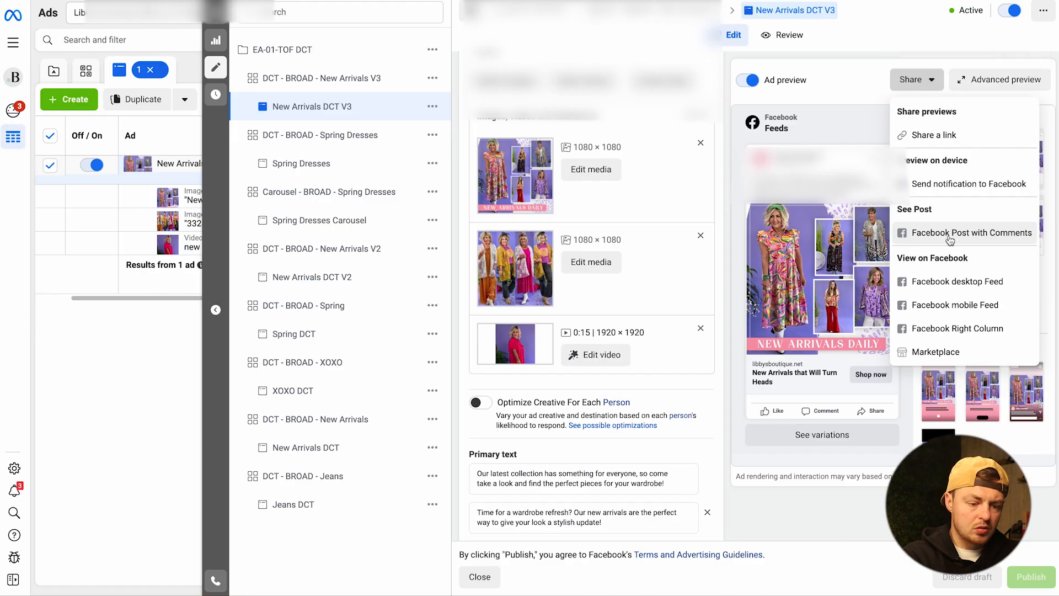
pyautogui.click(950, 239)
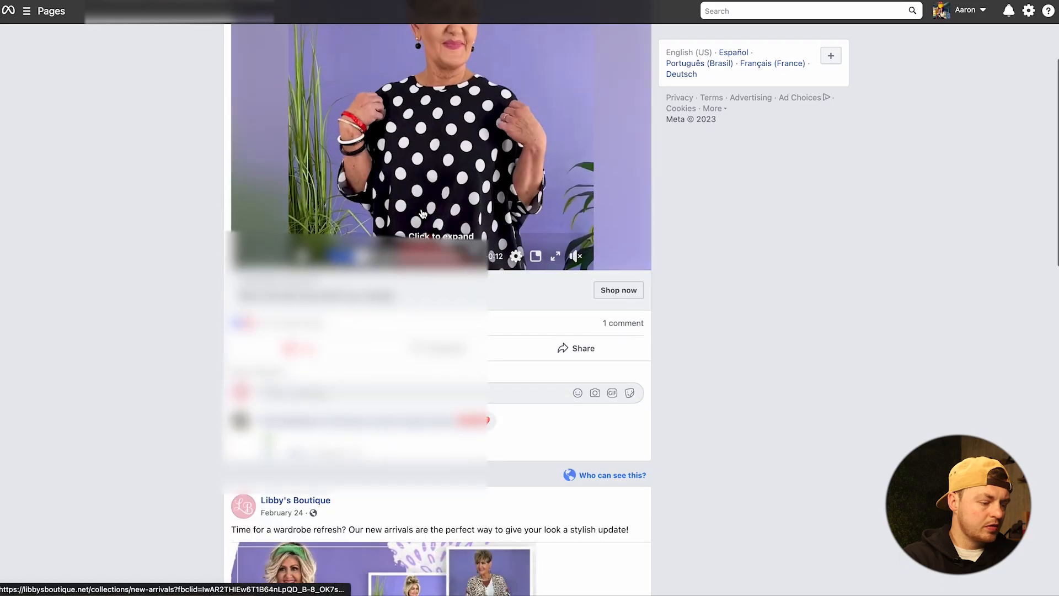
# - Examine the ad's Facebook post, including the creative, headline, reactions and comments
pyautogui.scroll(-10, 409, 183)
pyautogui.scroll(1, 409, 184)
pyautogui.scroll(-3, 408, 183)
pyautogui.scroll(4, 408, 184)
pyautogui.scroll(-1, 409, 184)
pyautogui.scroll(-7, 457, 236)
pyautogui.scroll(-1, 456, 335)
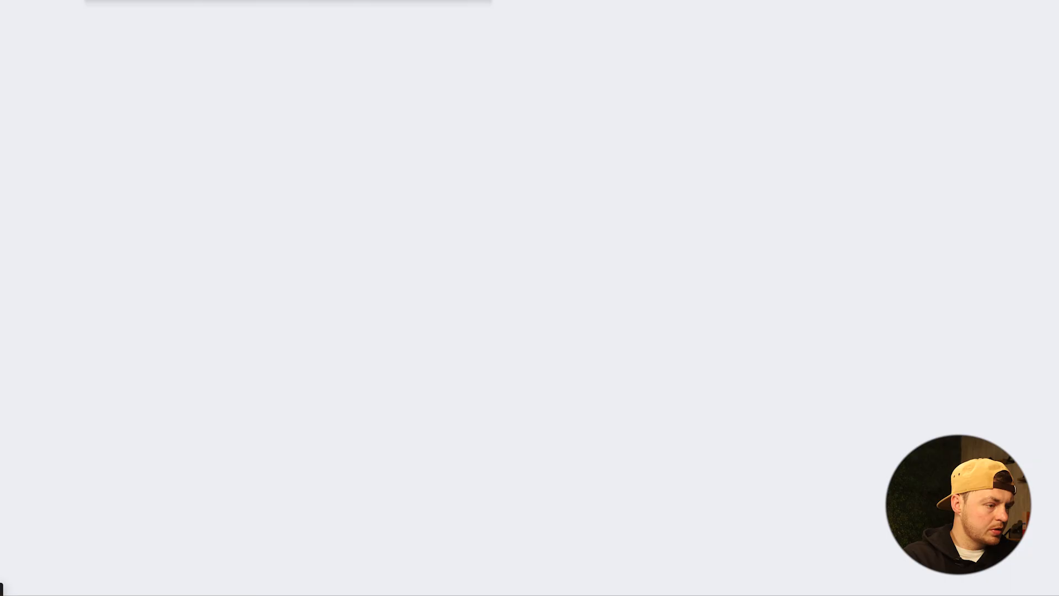
pyautogui.scroll(-2, 514, 107)
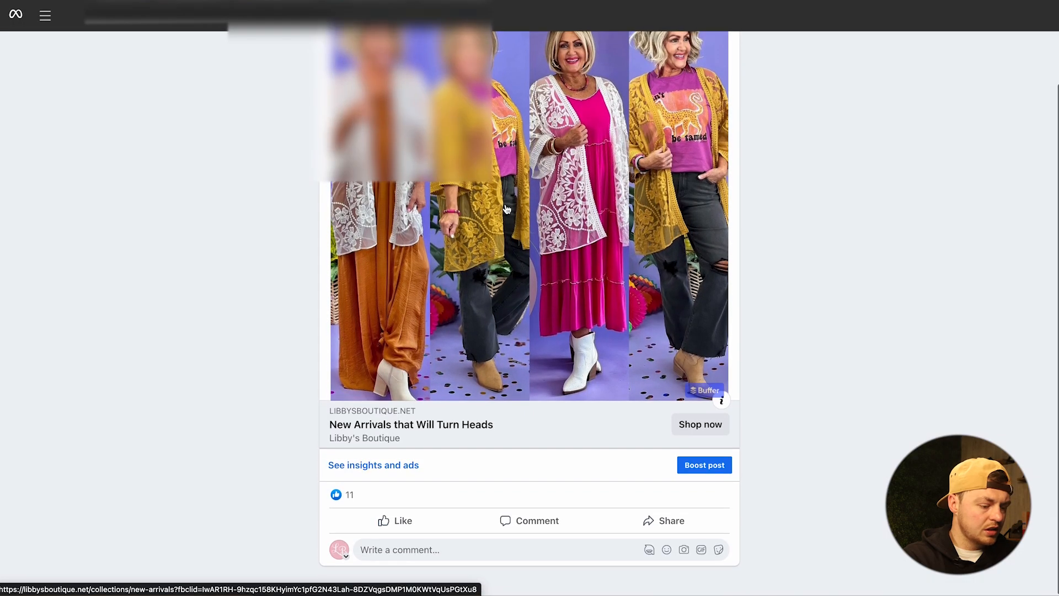
pyautogui.scroll(2, 530, 249)
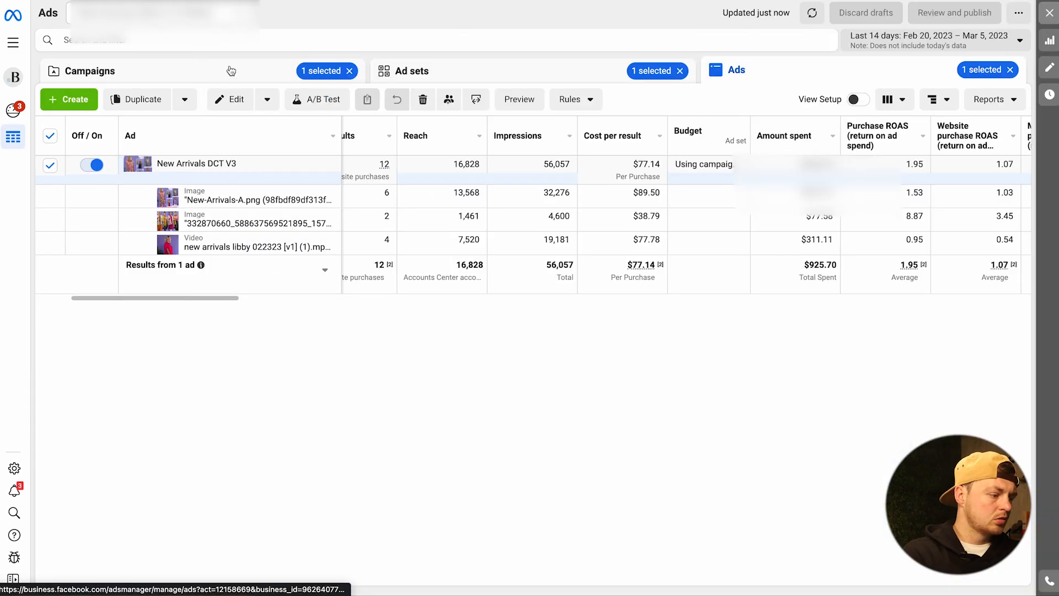
# - Start a new auction campaign from the campaign list with the Sales objective
pyautogui.click(97, 102)
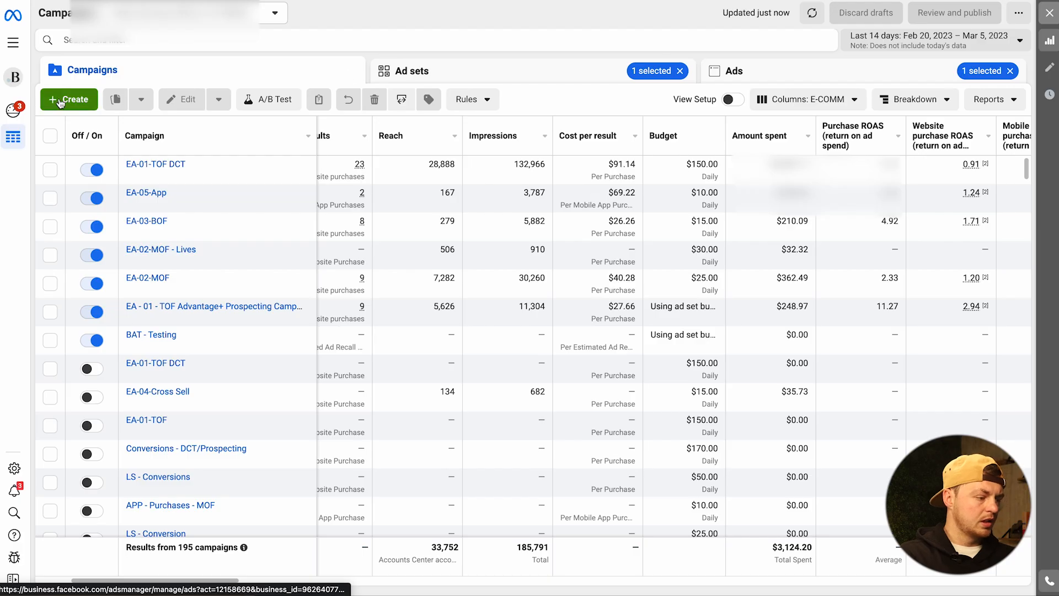
pyautogui.click(54, 104)
pyautogui.click(361, 451)
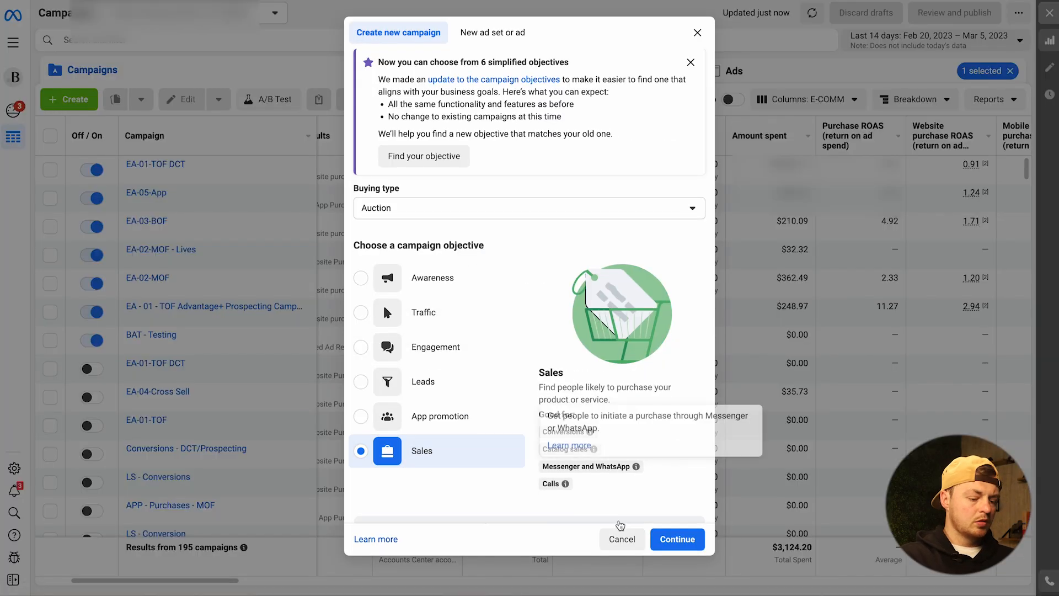
pyautogui.click(671, 540)
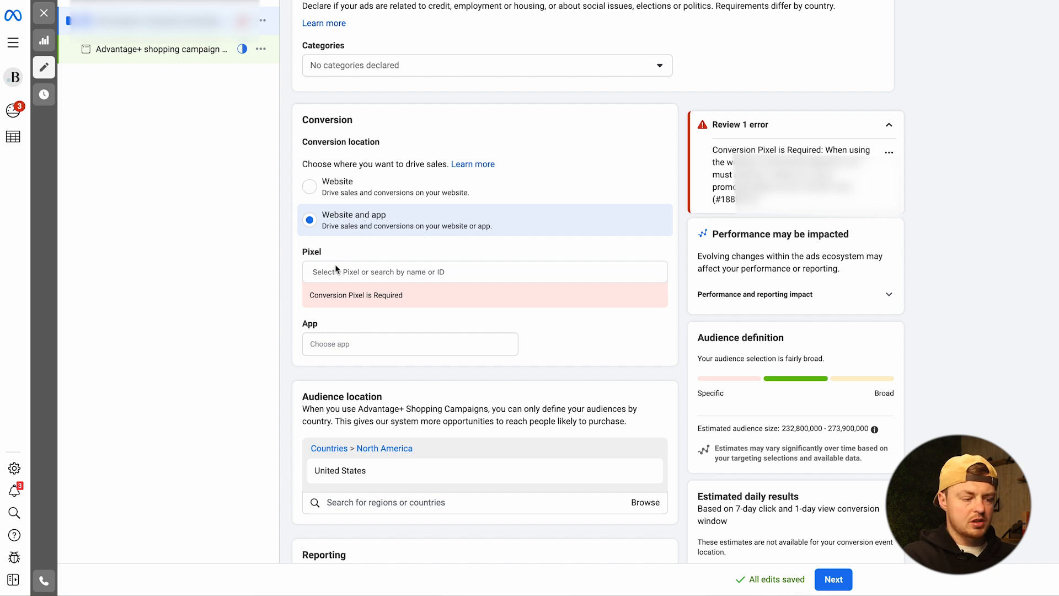
# - Assign the Libby's Boutique Tracking Pixel and Libby's CommentSold App to the Advantage+ shopping campaign's conversion settings
pyautogui.click(359, 295)
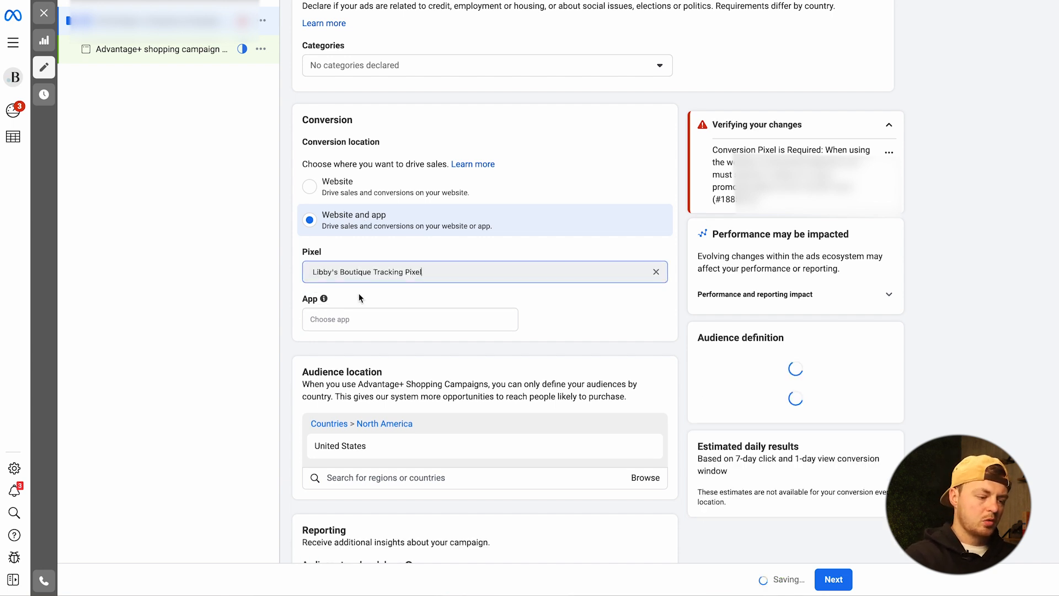
pyautogui.scroll(-3, 343, 221)
pyautogui.click(326, 153)
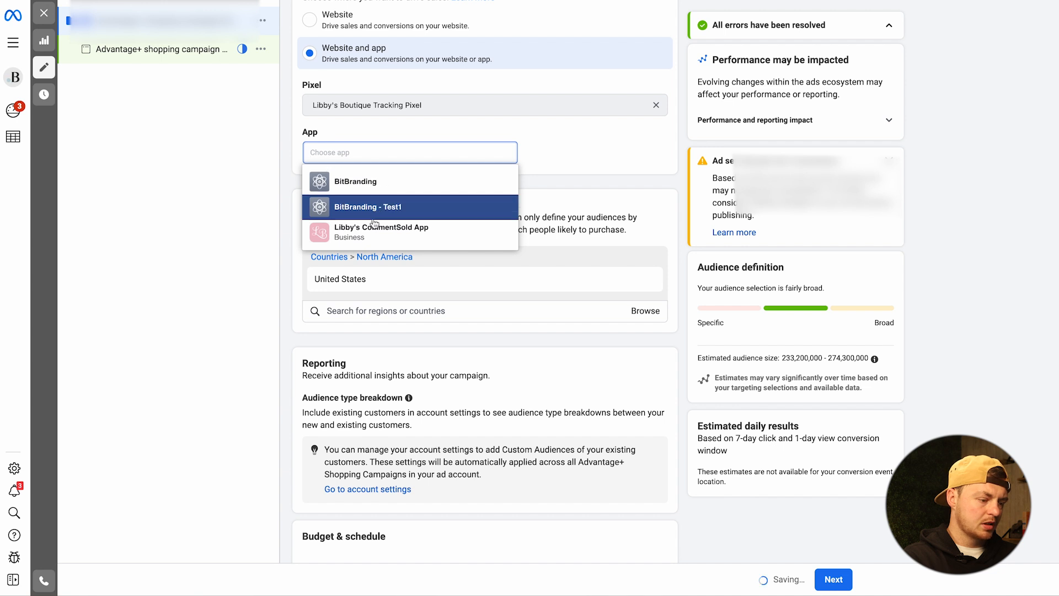
pyautogui.click(381, 231)
# - Set the campaign's daily budget to $100.00
pyautogui.scroll(-2, 434, 155)
pyautogui.scroll(-4, 434, 155)
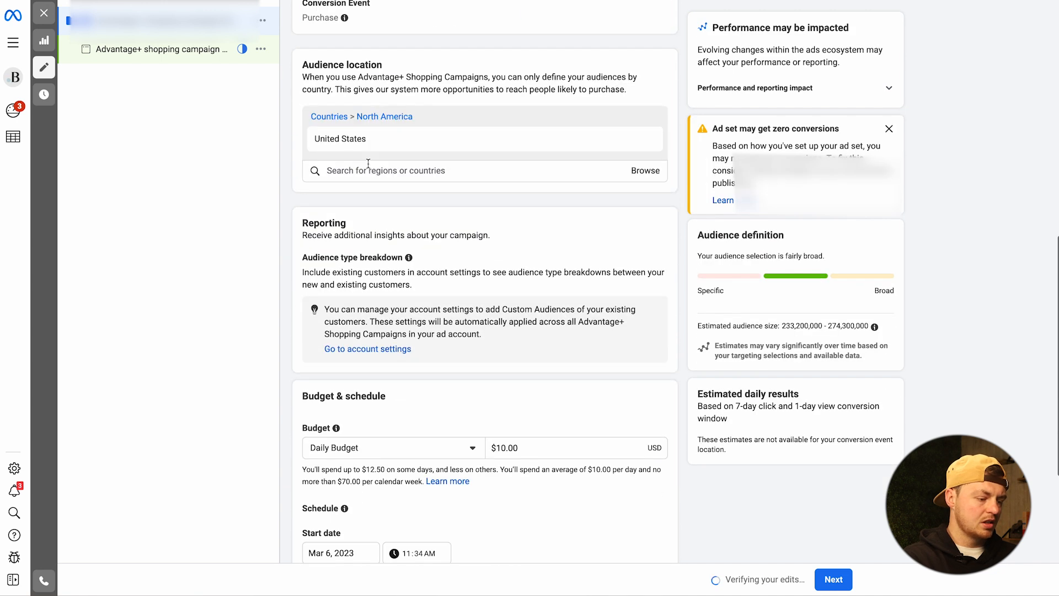
pyautogui.scroll(2, 397, 201)
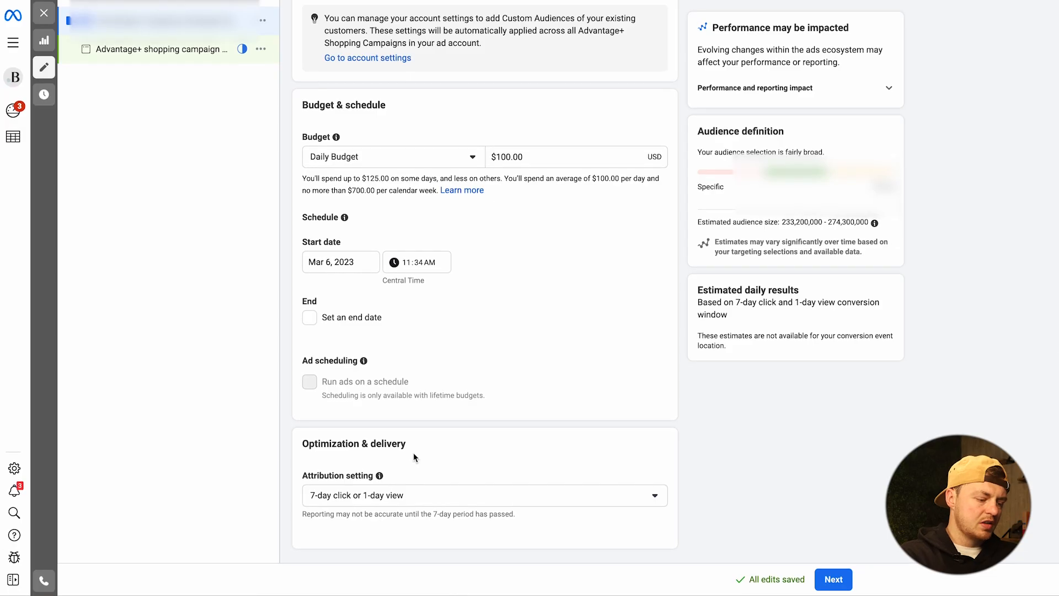
# - Review the audience type breakdown information and open the account settings linked there
pyautogui.scroll(6, 409, 234)
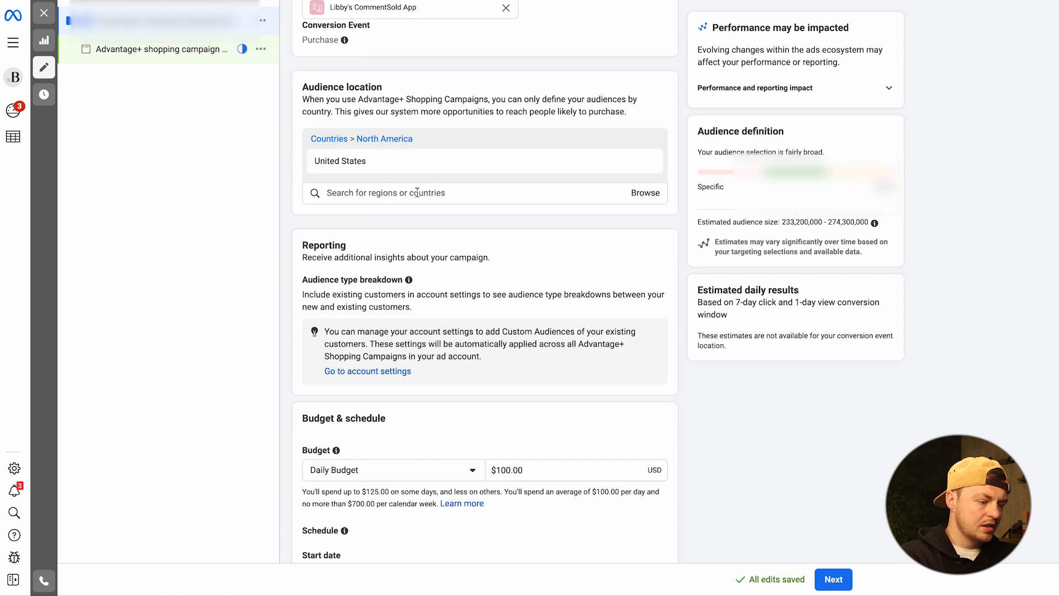
pyautogui.scroll(-2, 371, 190)
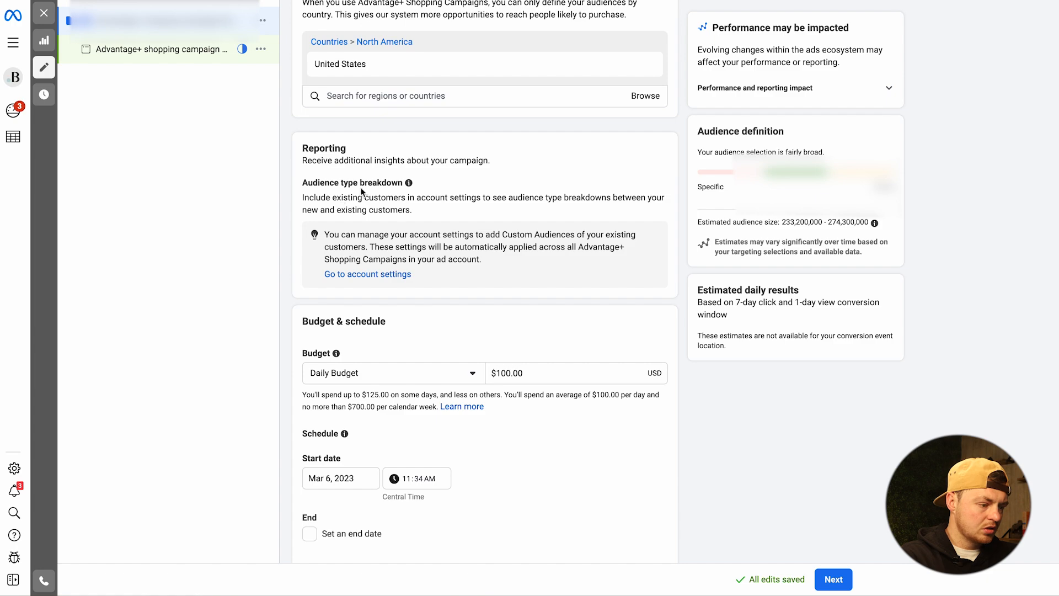
pyautogui.click(363, 274)
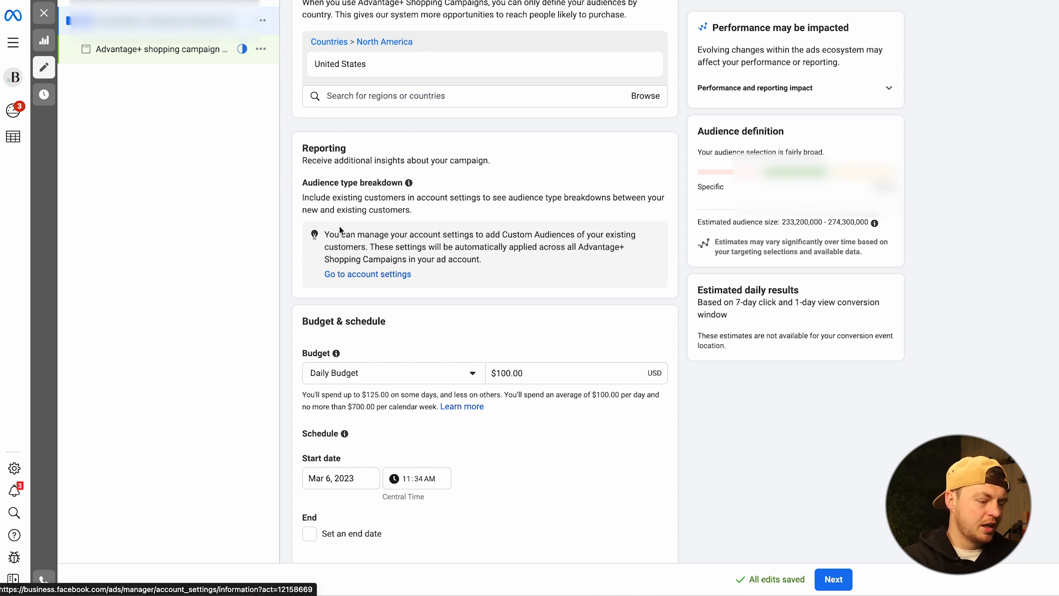
# - Review the campaign's name, special ad categories, conversion, audience location, budget and attribution settings
pyautogui.scroll(-1, 374, 188)
pyautogui.scroll(12, 374, 144)
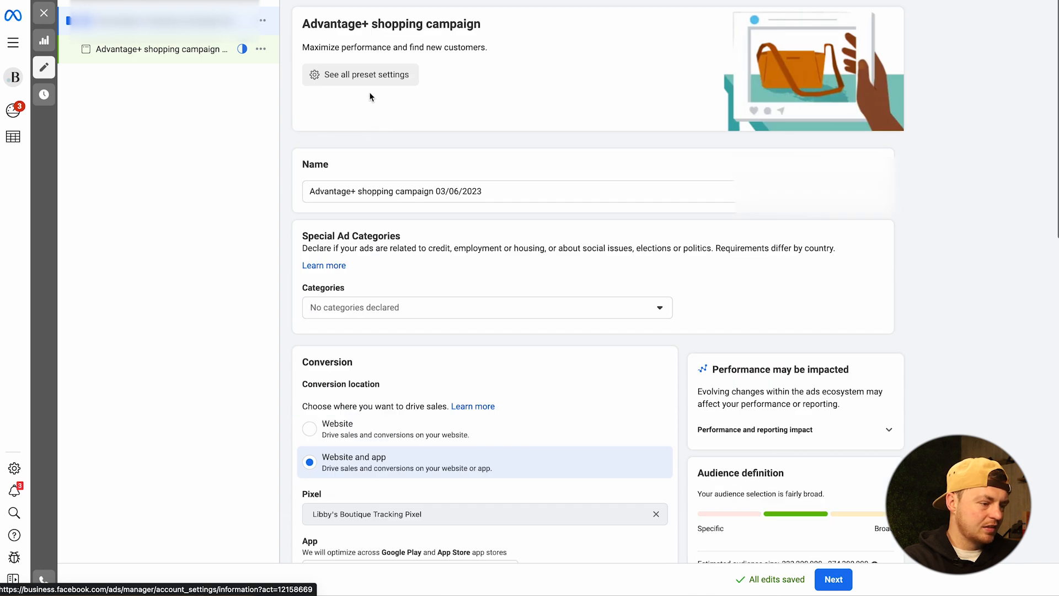
pyautogui.scroll(-15, 371, 120)
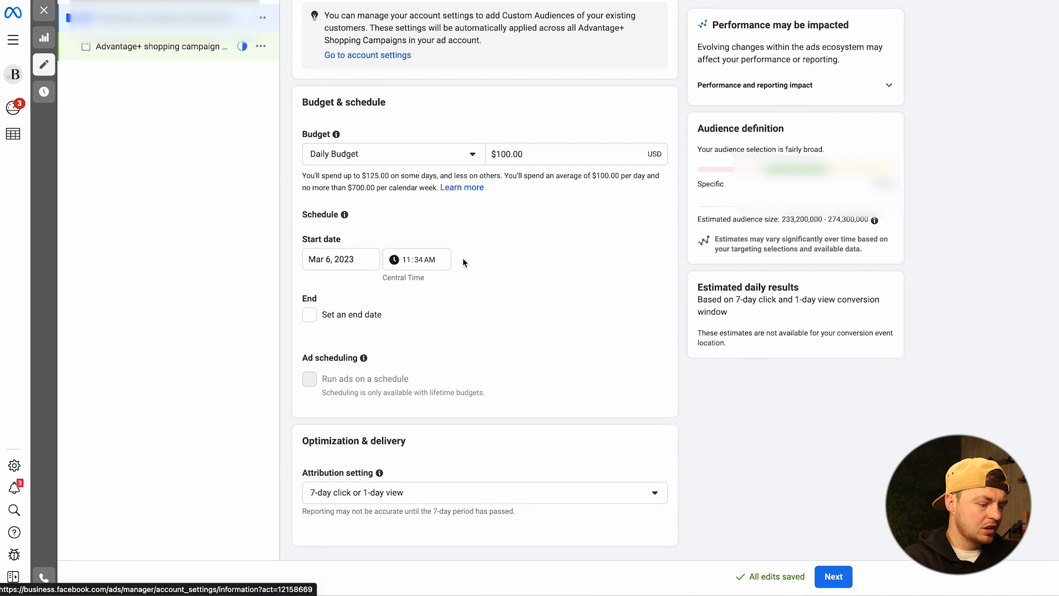
pyautogui.scroll(5, 466, 331)
pyautogui.scroll(3, 466, 331)
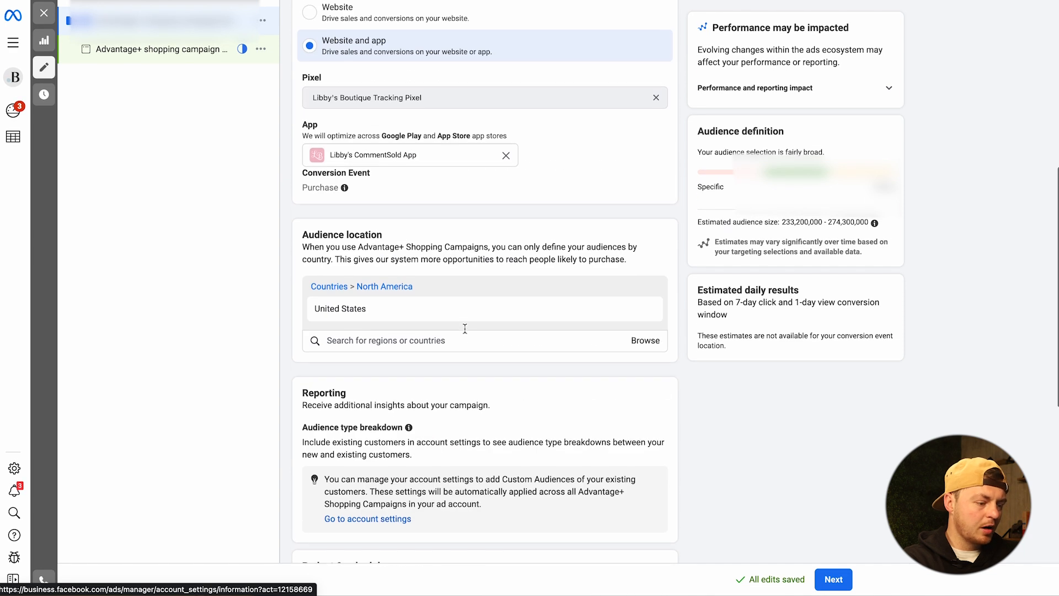
pyautogui.scroll(5, 572, 287)
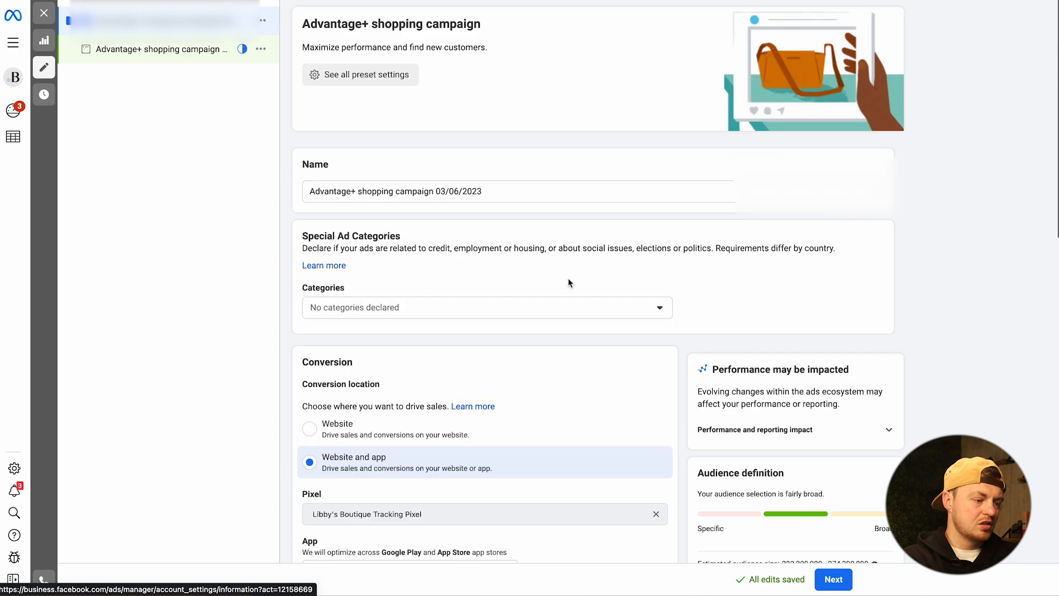
pyautogui.scroll(-7, 736, 490)
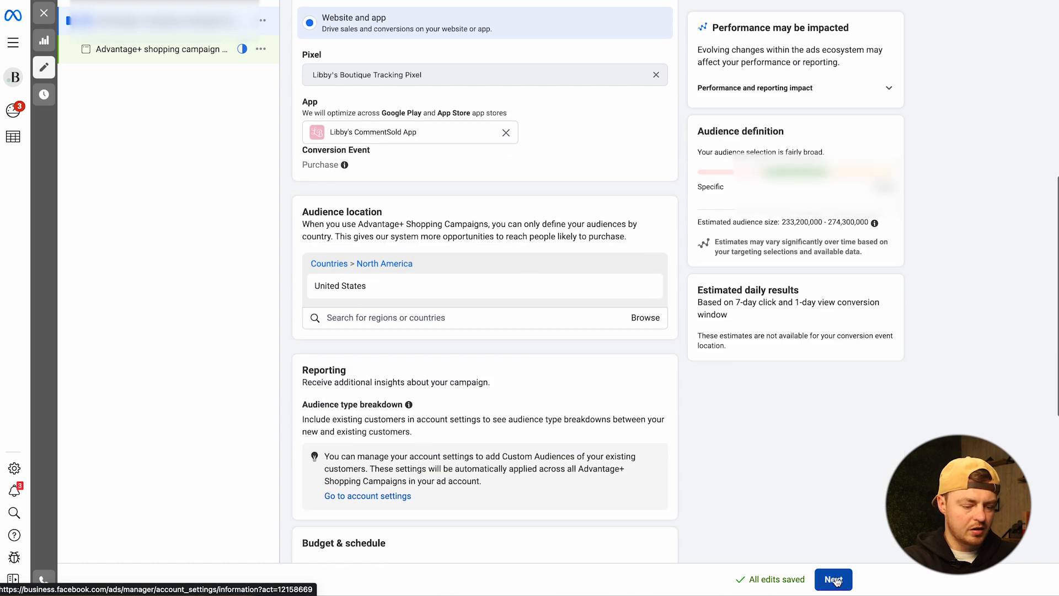
# - Proceed to the ad settings and set the ad's call to action to Shop now
pyautogui.click(834, 579)
pyautogui.scroll(-3, 387, 177)
pyautogui.scroll(2, 375, 165)
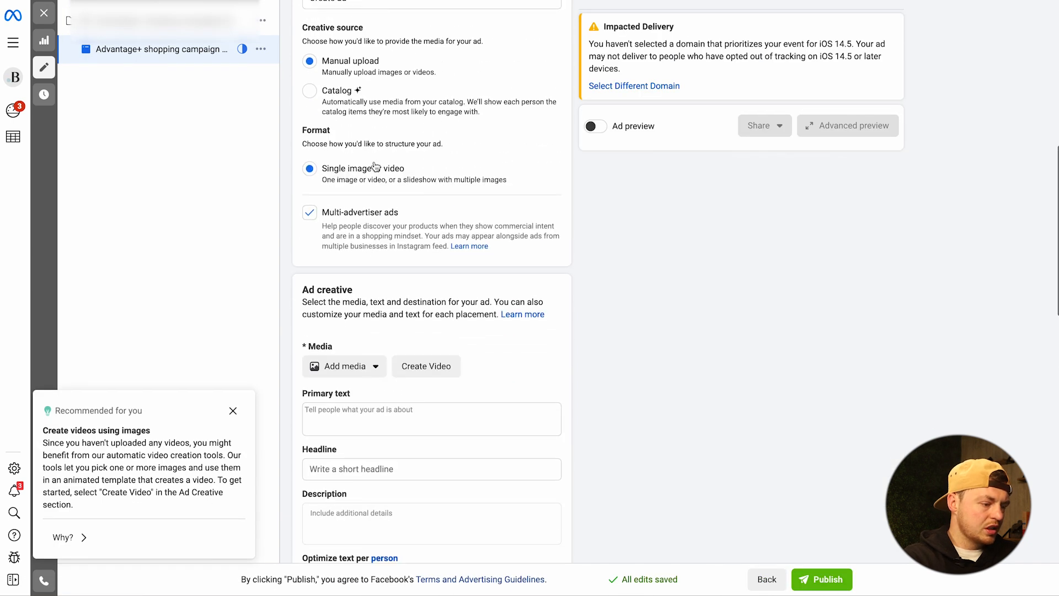
pyautogui.scroll(-1, 335, 87)
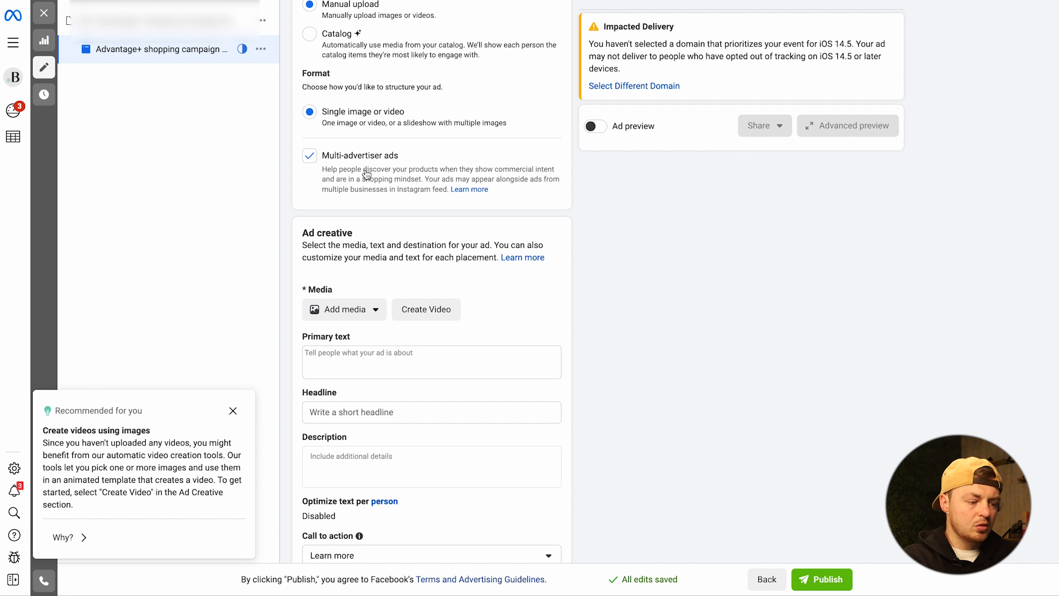
pyautogui.scroll(-6, 366, 193)
pyautogui.click(350, 227)
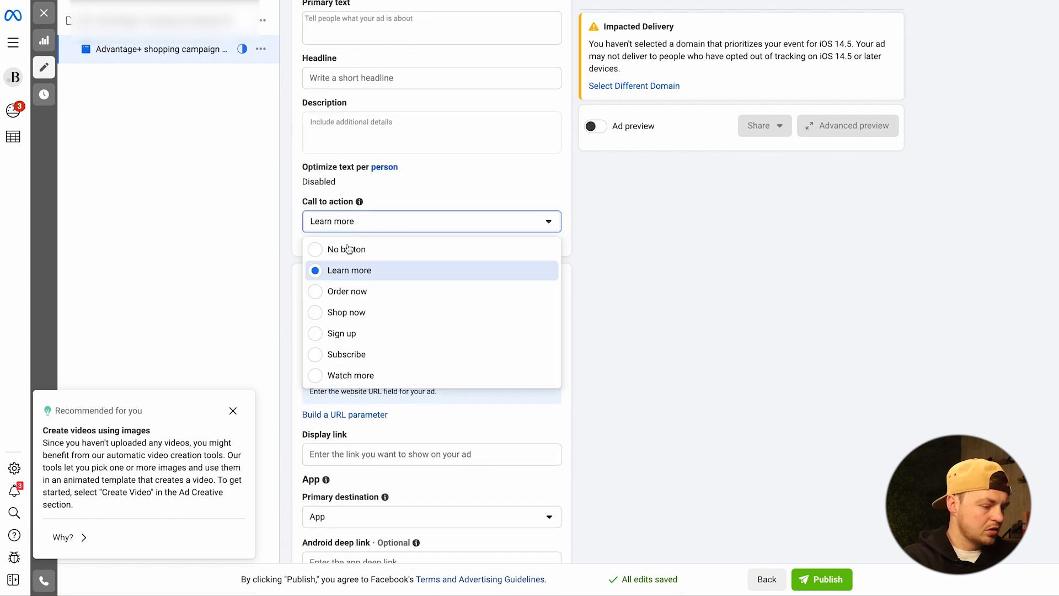
pyautogui.click(348, 313)
pyautogui.scroll(6, 362, 300)
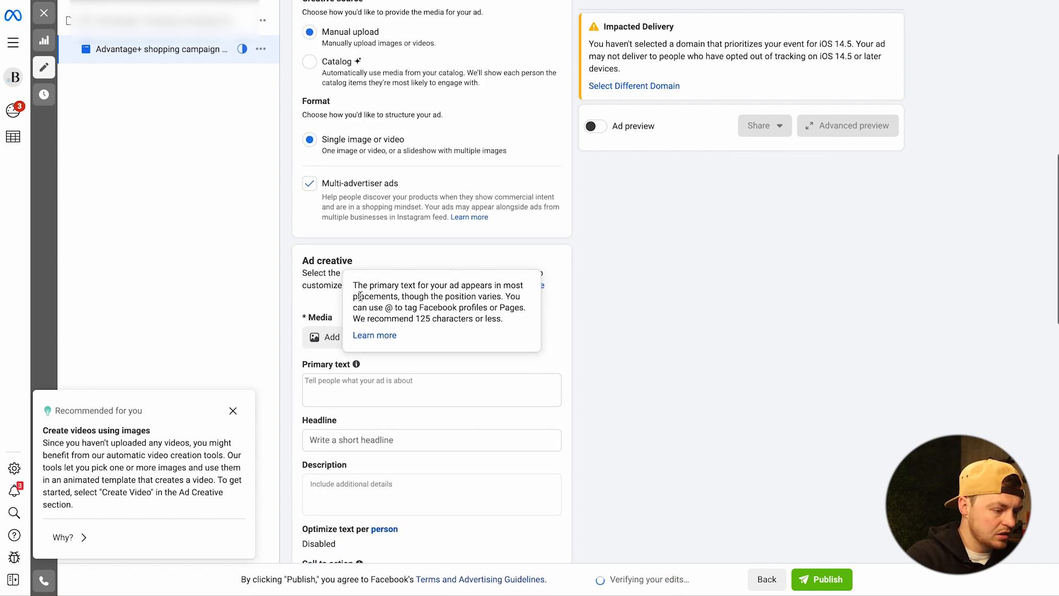
# - Change the ad setup from creating a new ad to Use existing post
pyautogui.scroll(3, 370, 165)
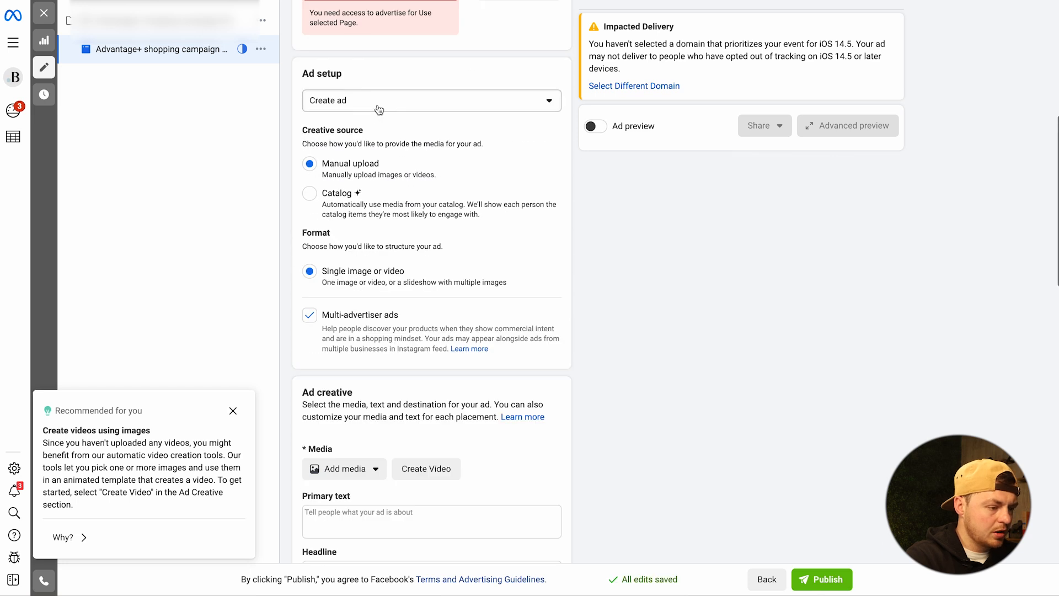
pyautogui.click(379, 108)
pyautogui.scroll(1, 376, 121)
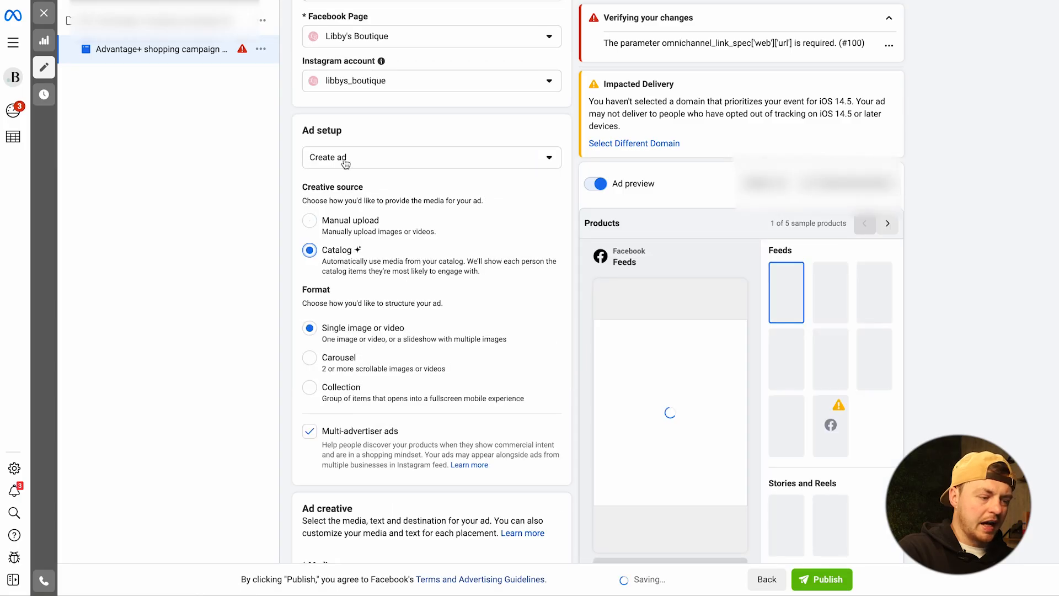
pyautogui.click(363, 154)
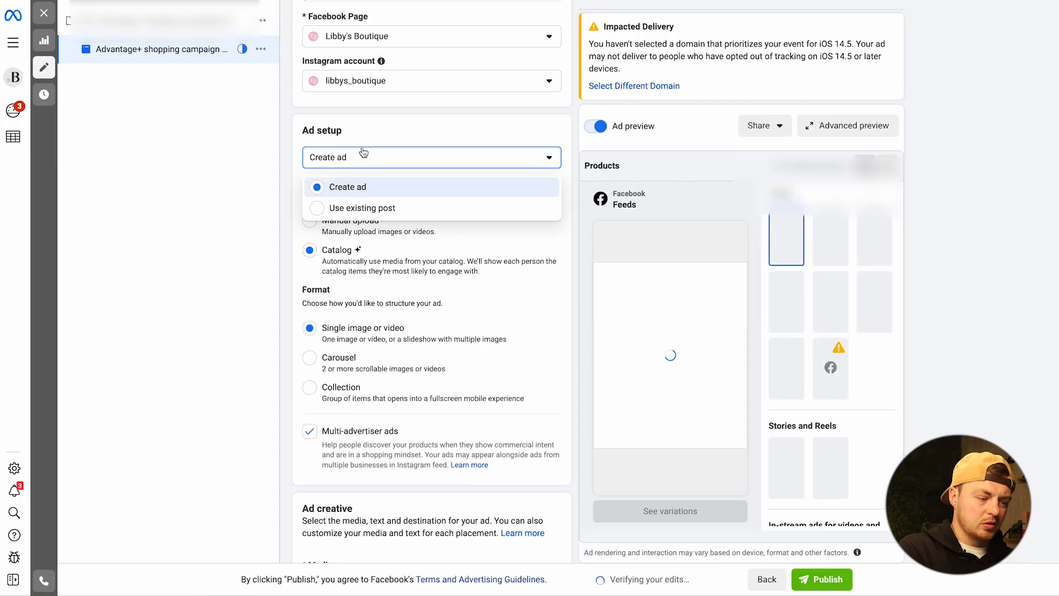
pyautogui.click(340, 208)
pyautogui.scroll(-2, 442, 204)
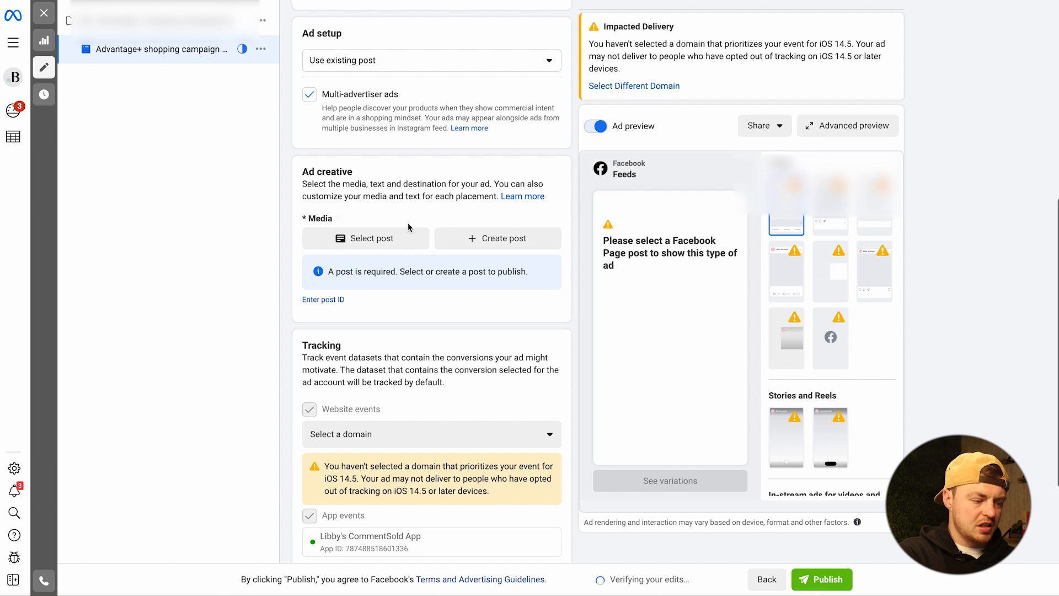
# - Filter the Facebook posts to Ads posts and select the Feb 24, 2023 "Time for a wardrobe refresh?" video as the ad creative
pyautogui.click(364, 238)
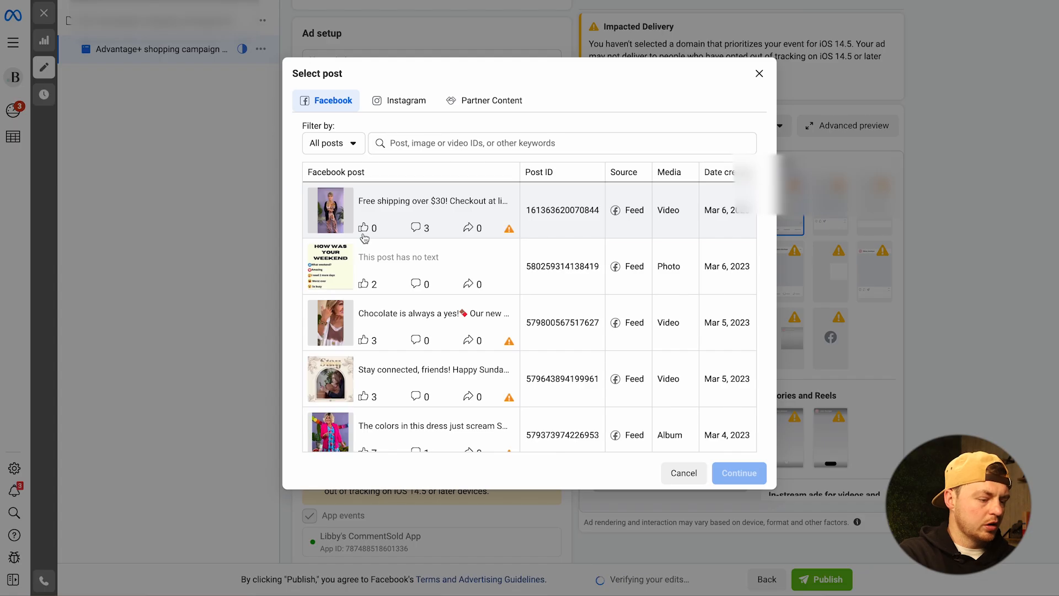
pyautogui.scroll(-5, 455, 231)
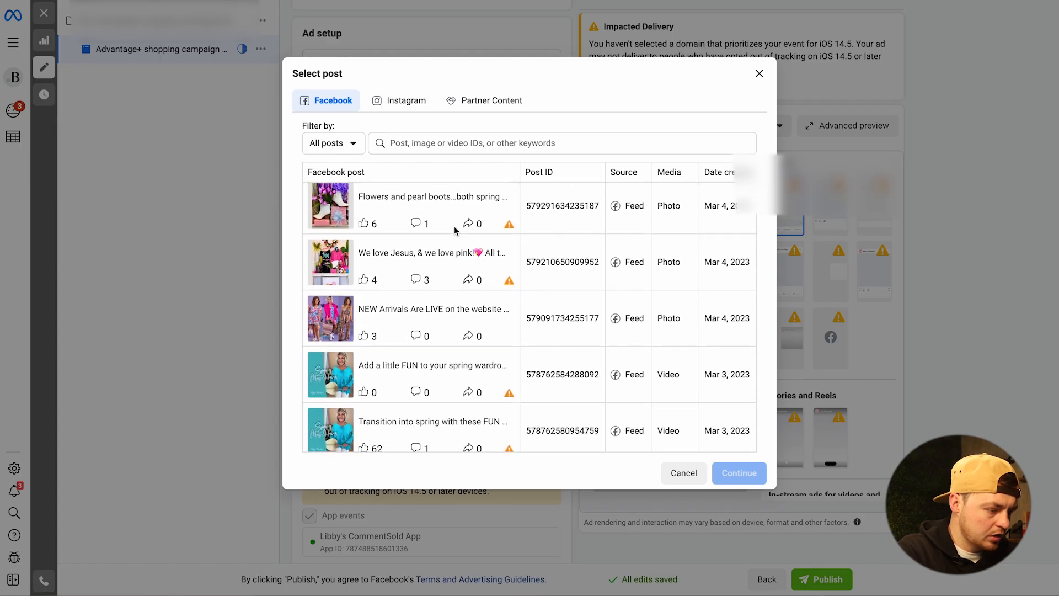
pyautogui.click(334, 146)
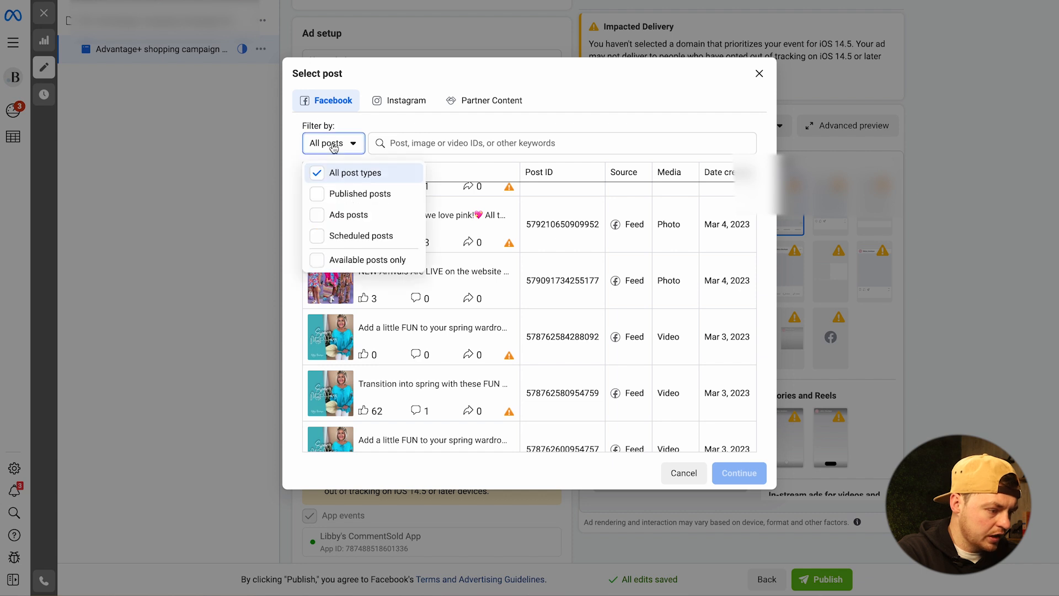
pyautogui.click(339, 215)
pyautogui.click(588, 90)
pyautogui.scroll(-1, 522, 249)
pyautogui.scroll(2, 522, 249)
pyautogui.scroll(-1, 522, 249)
pyautogui.scroll(-10, 522, 252)
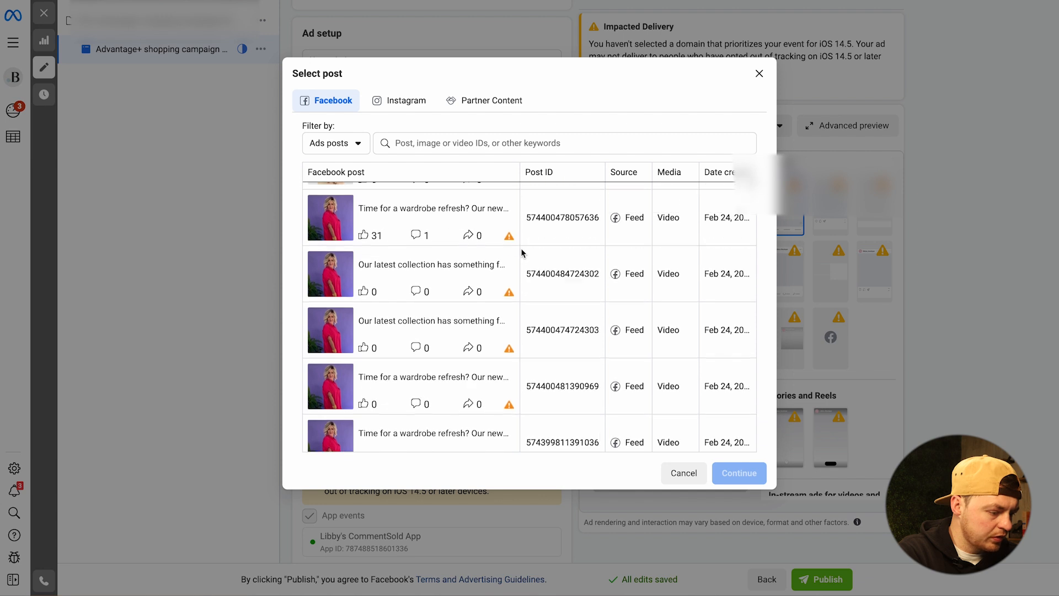
pyautogui.scroll(-9, 522, 252)
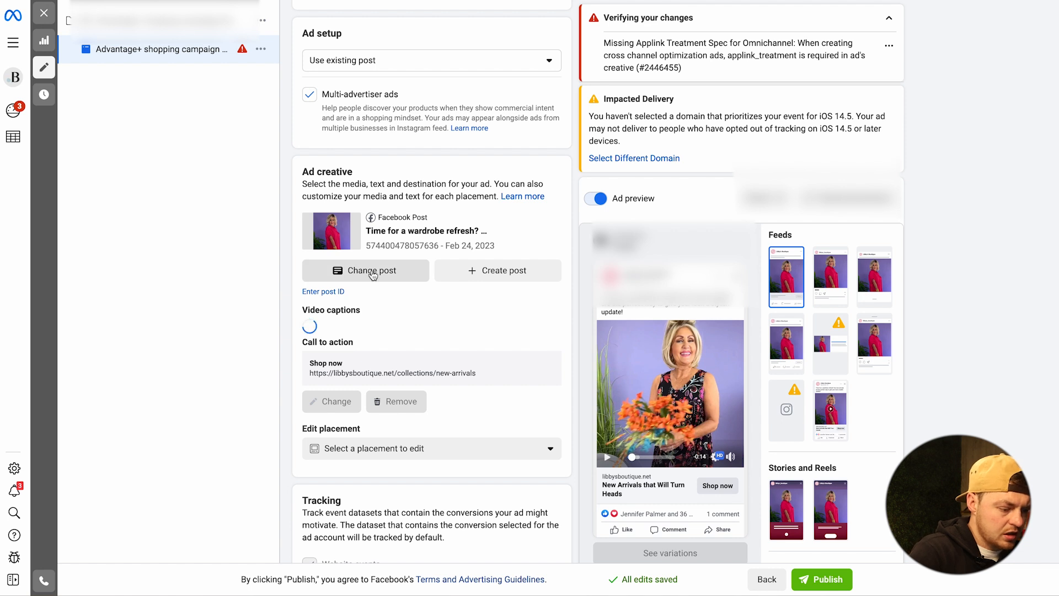
pyautogui.click(390, 448)
pyautogui.scroll(-1, 415, 333)
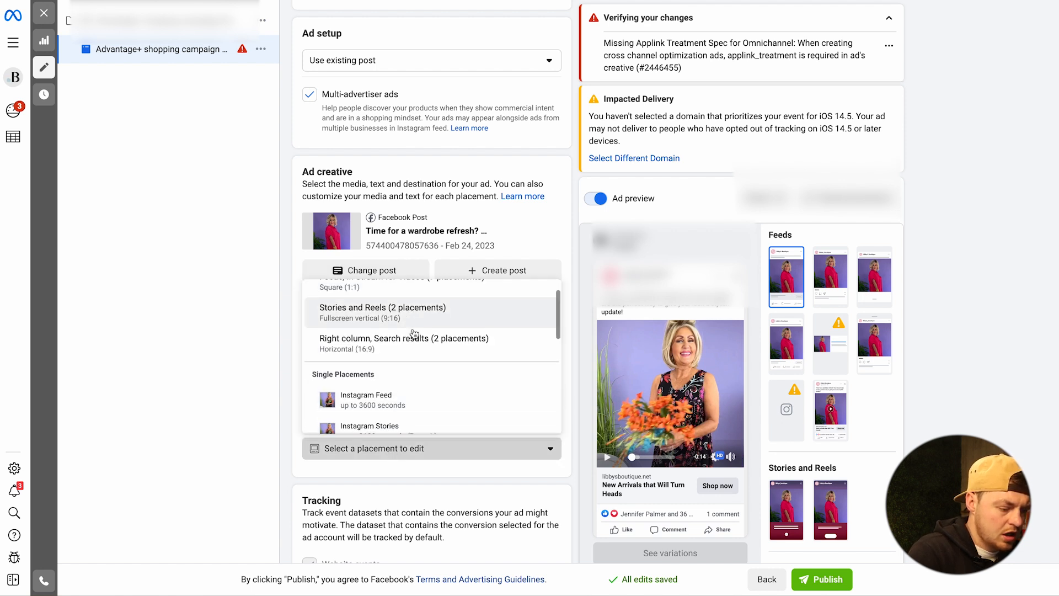
pyautogui.scroll(-3, 415, 333)
pyautogui.scroll(5, 415, 333)
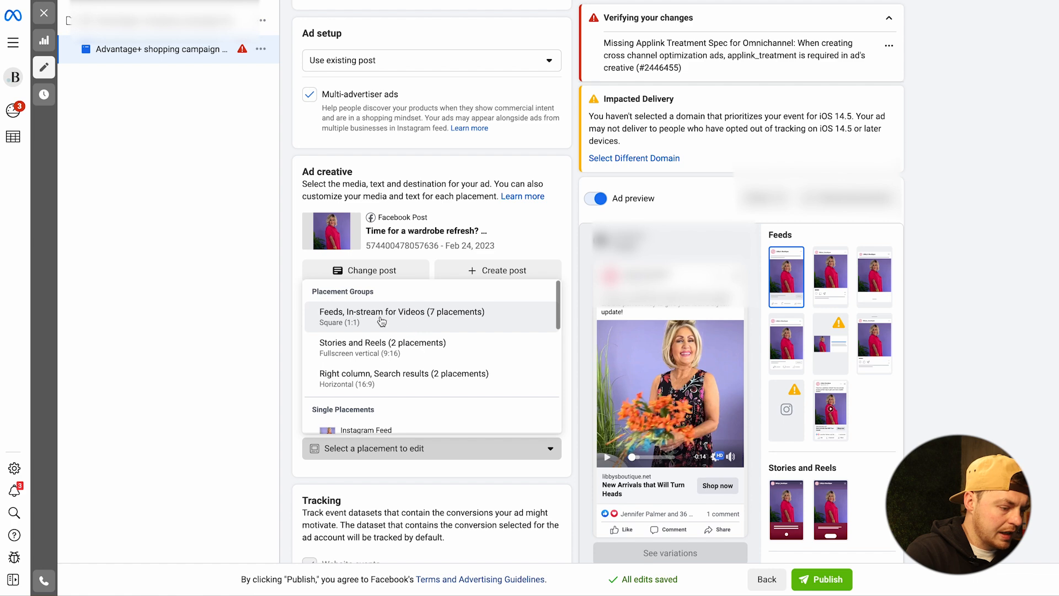
# - Find the Mar 3, 2023 "Transition into spring with these FUN pops of color!" post with 62 likes and copy its post ID
pyautogui.click(368, 271)
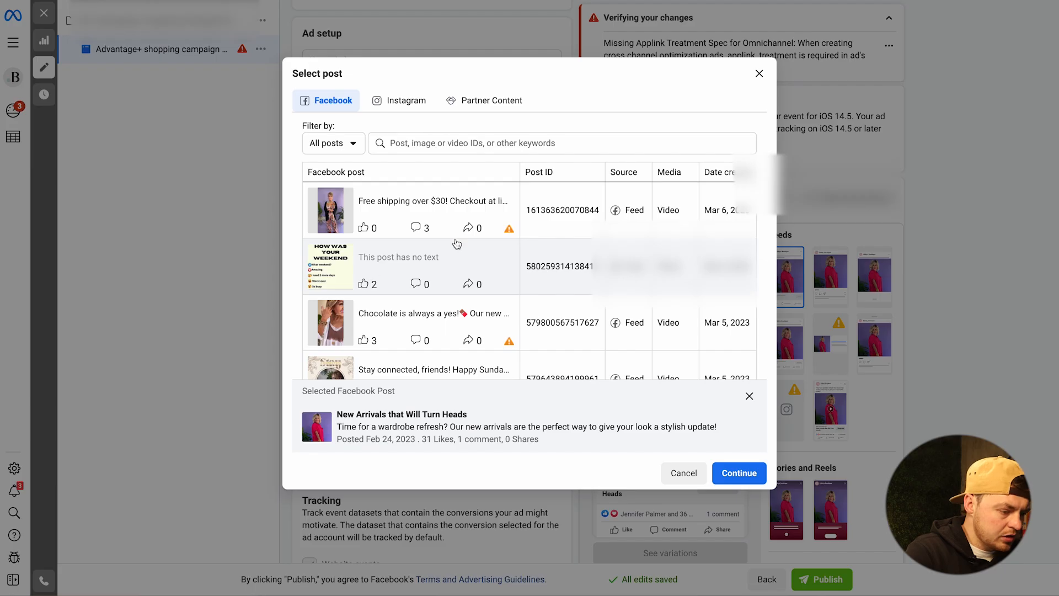
pyautogui.click(345, 146)
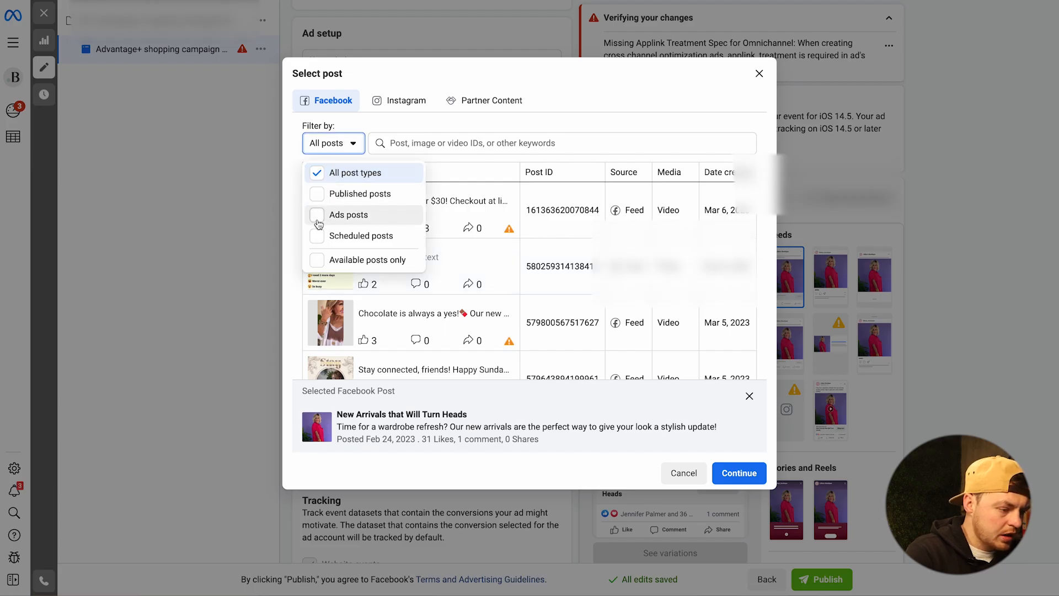
pyautogui.click(678, 140)
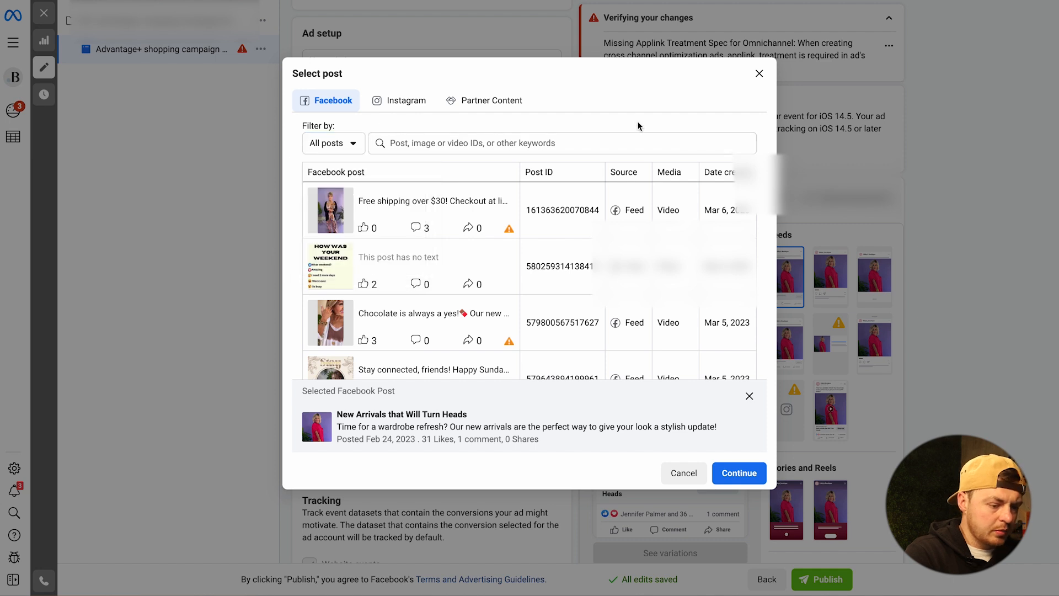
pyautogui.click(568, 210)
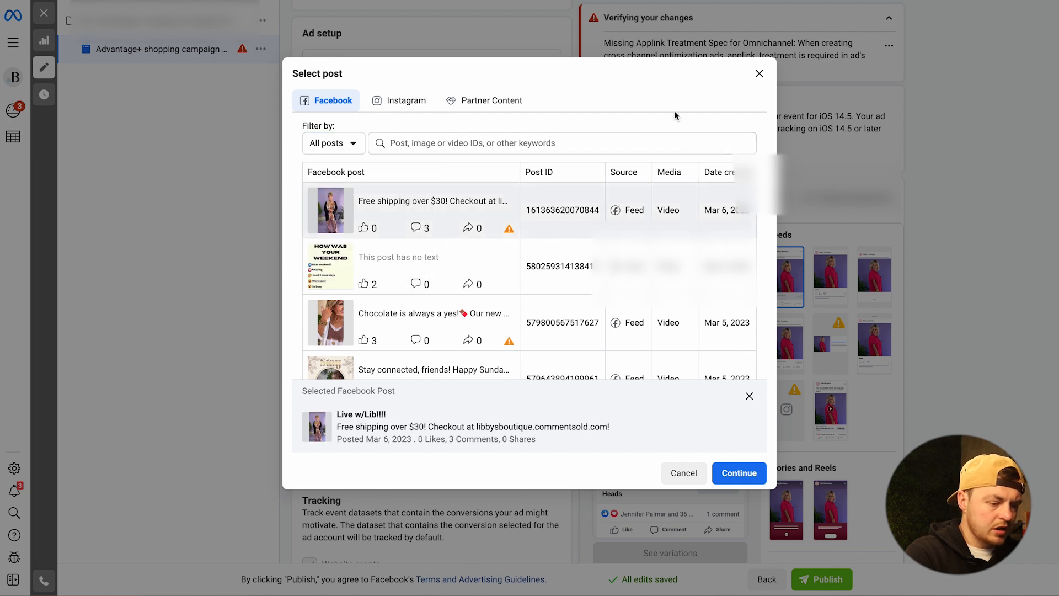
pyautogui.scroll(-15, 571, 255)
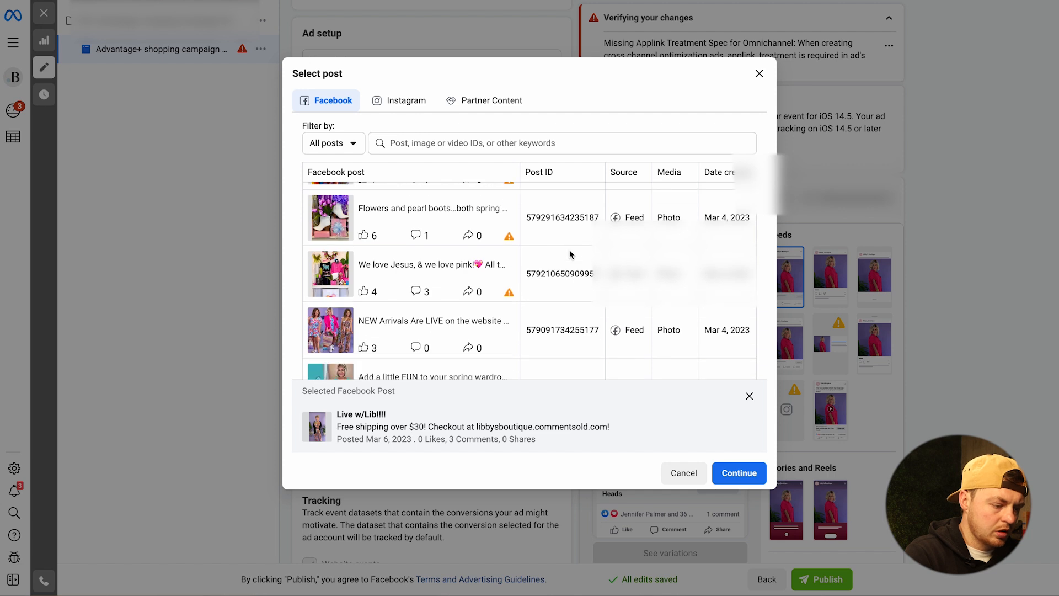
pyautogui.scroll(-2, 570, 258)
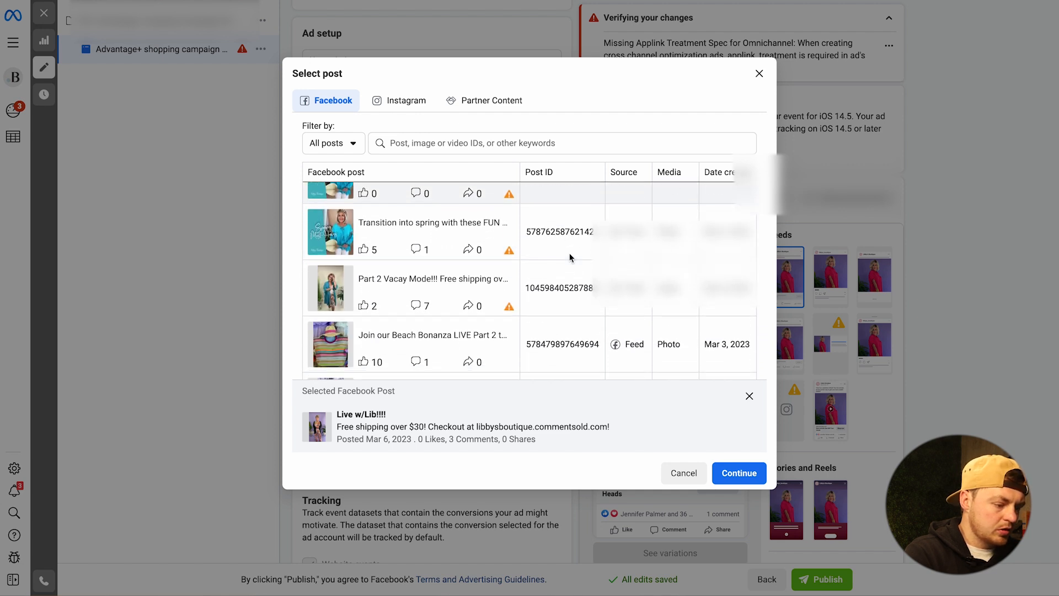
pyautogui.scroll(4, 570, 258)
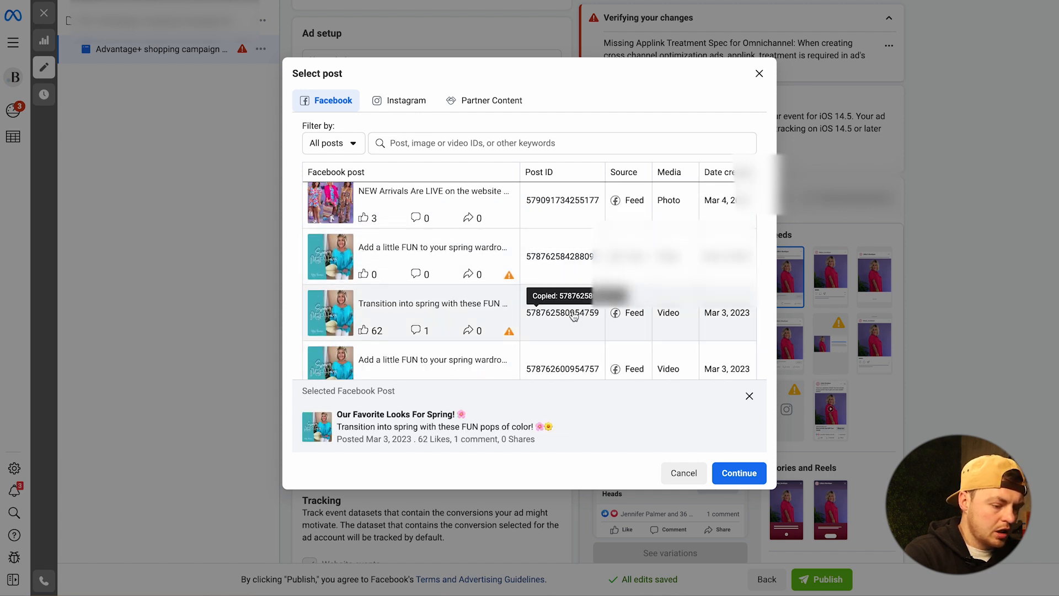
pyautogui.click(759, 74)
pyautogui.click(321, 292)
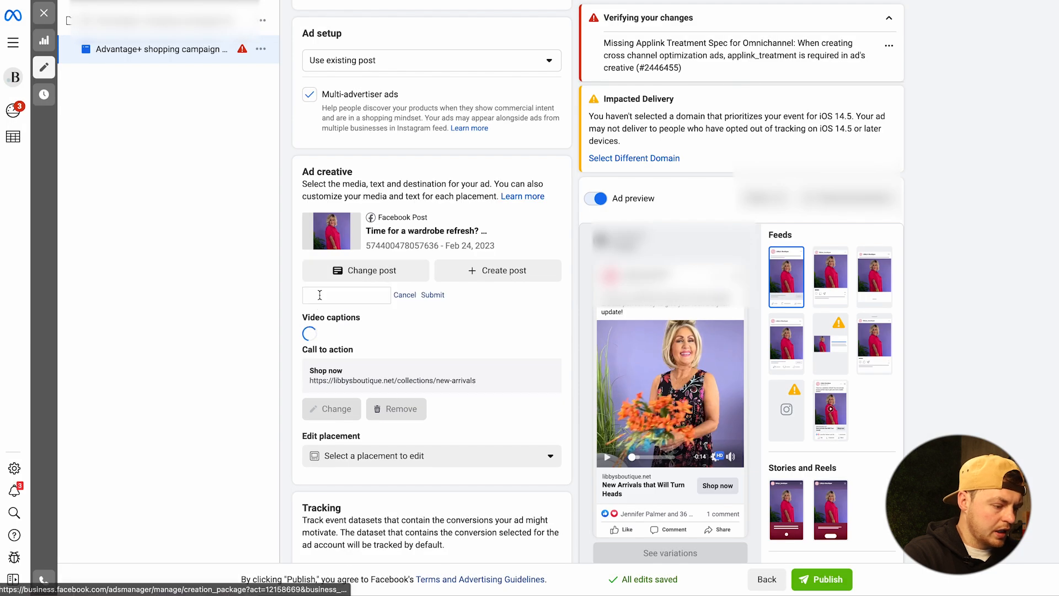
pyautogui.click(433, 295)
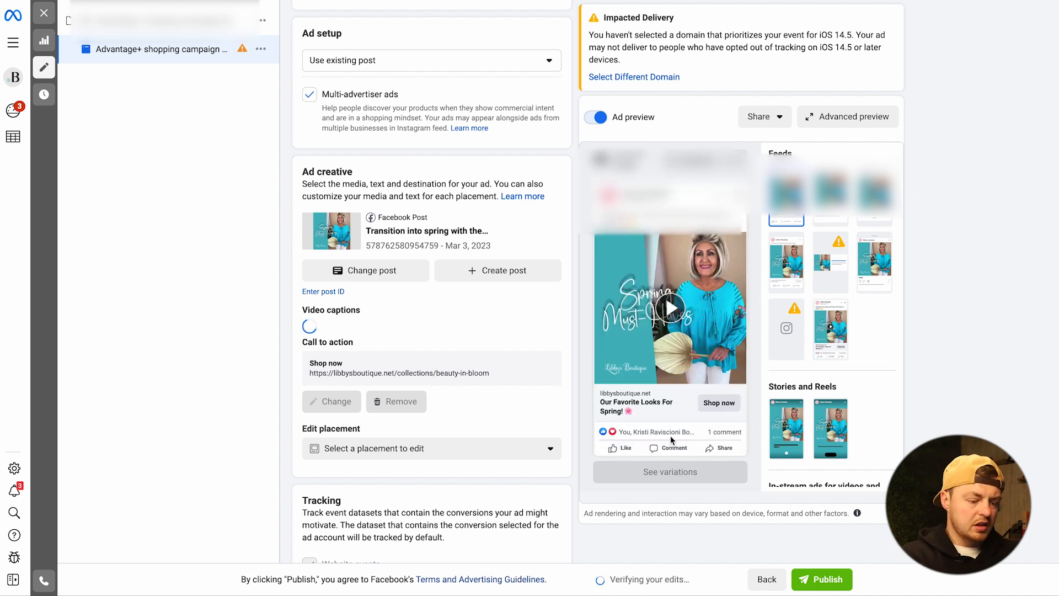
# - Select libbysboutique.net as the domain for the ad's website events tracking
pyautogui.scroll(-7, 484, 224)
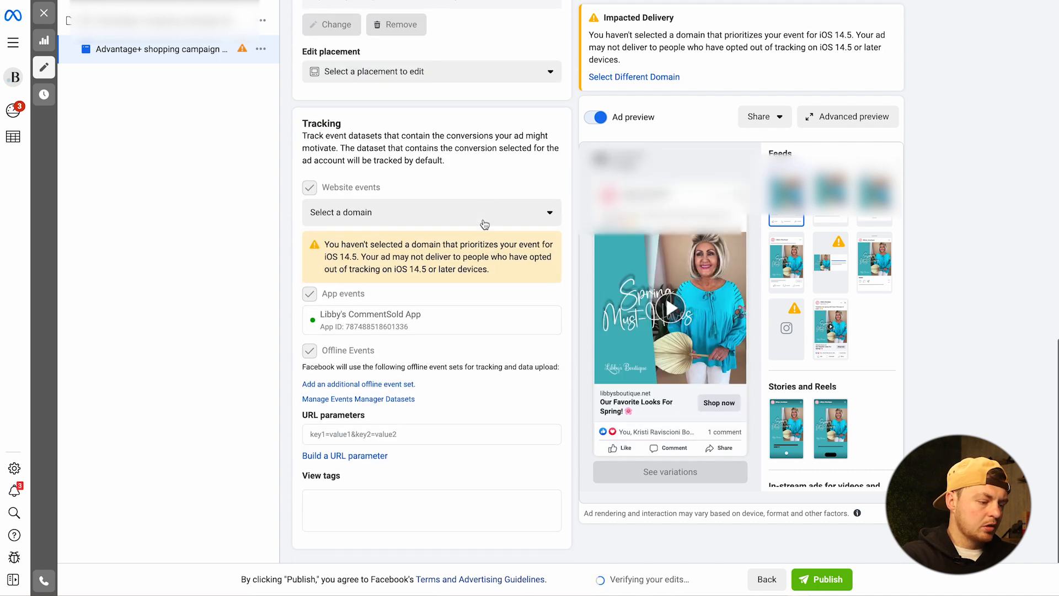
pyautogui.click(485, 210)
pyautogui.click(317, 271)
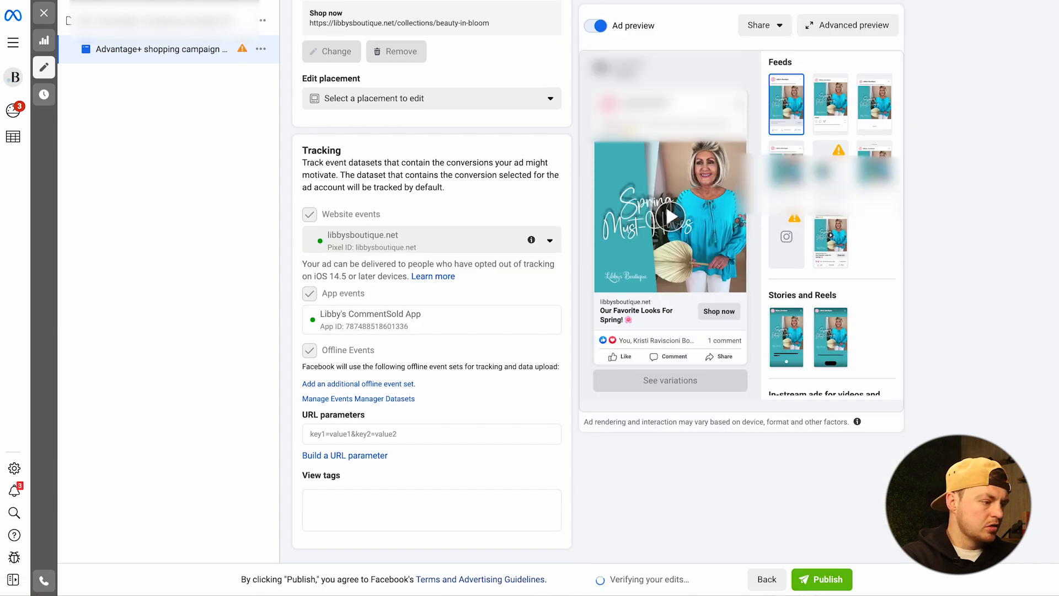
# - Close the ad editor without publishing the drafts and quick-duplicate the ad inside the Advantage+ shopping campaign 03/06/2023 Campaign
pyautogui.click(46, 14)
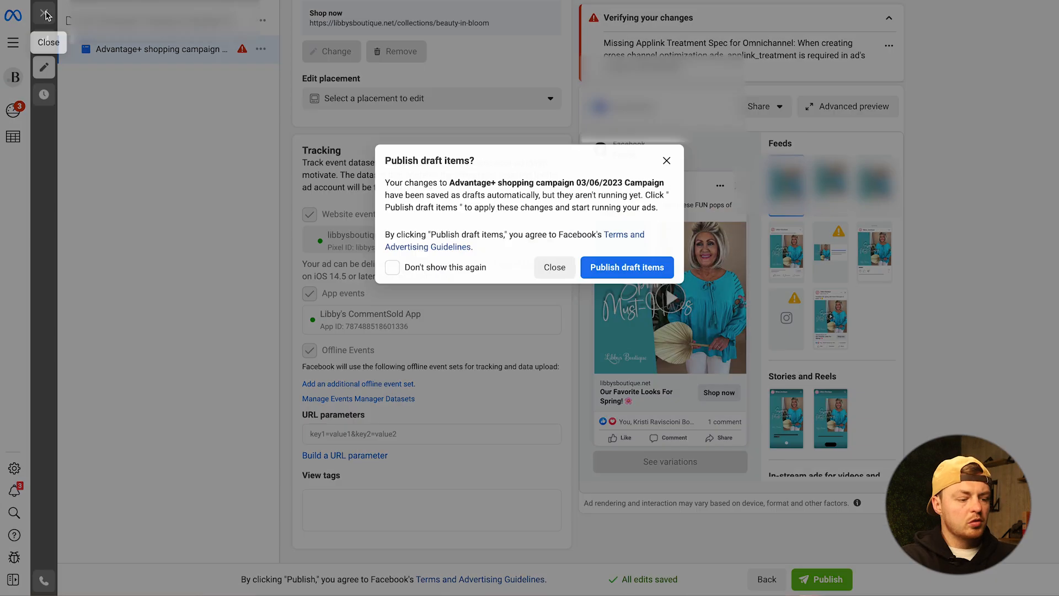
pyautogui.click(553, 268)
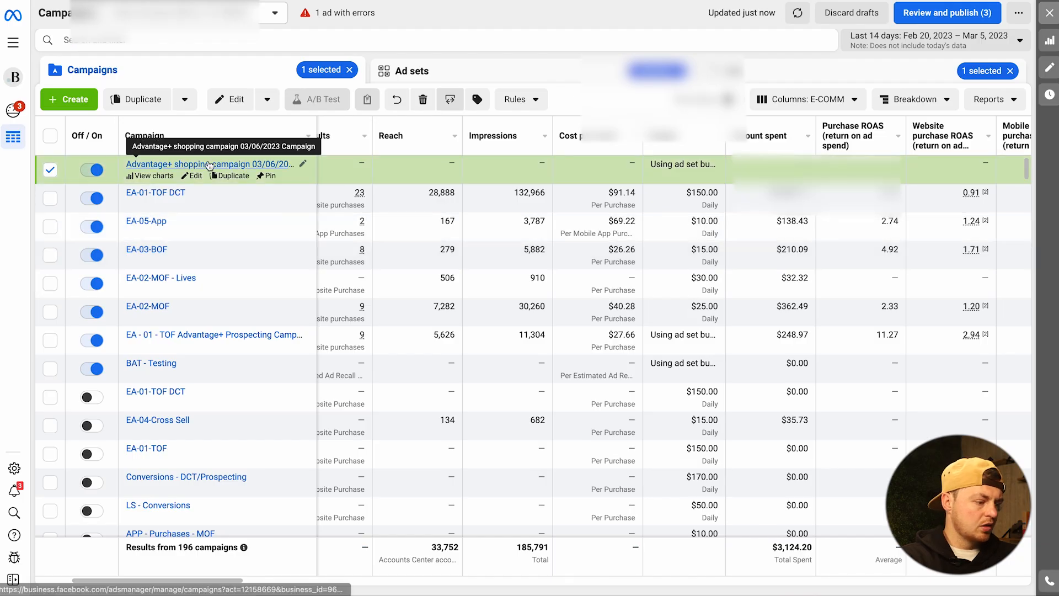
pyautogui.click(210, 165)
pyautogui.click(247, 164)
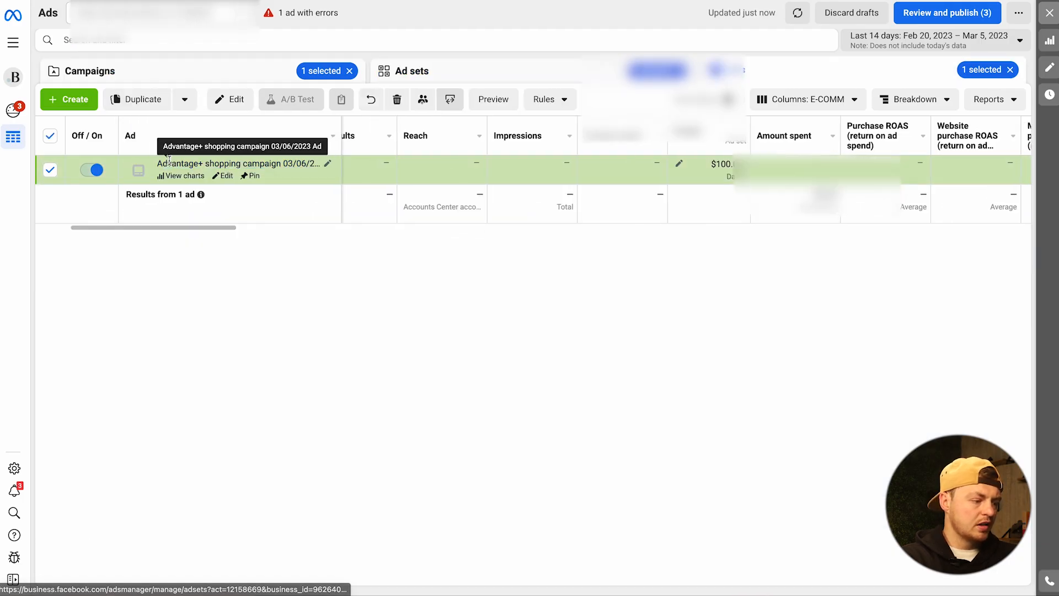
pyautogui.click(184, 100)
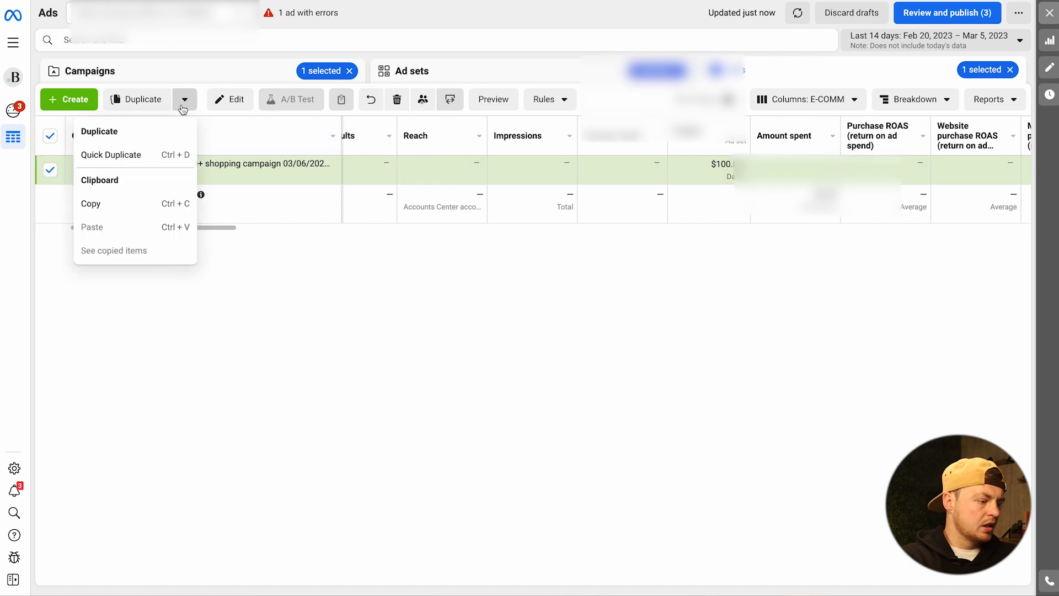
pyautogui.click(140, 156)
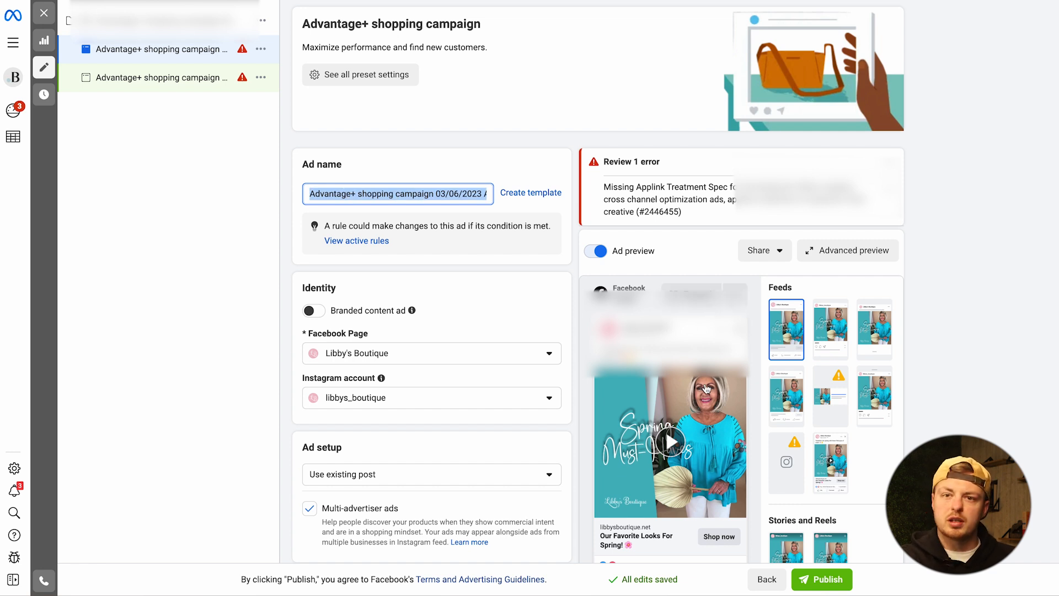
# - Find the Feb 24, 2023 "Time for a wardrobe refresh?" Facebook post with 31 likes and copy its post ID
pyautogui.scroll(-9, 654, 389)
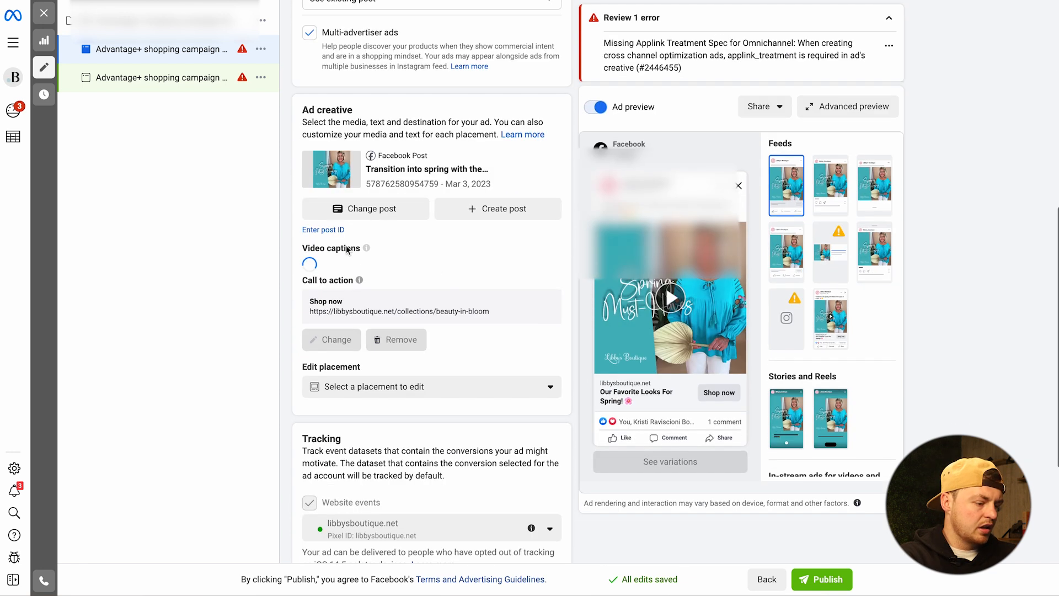
pyautogui.click(355, 210)
pyautogui.scroll(-10, 425, 232)
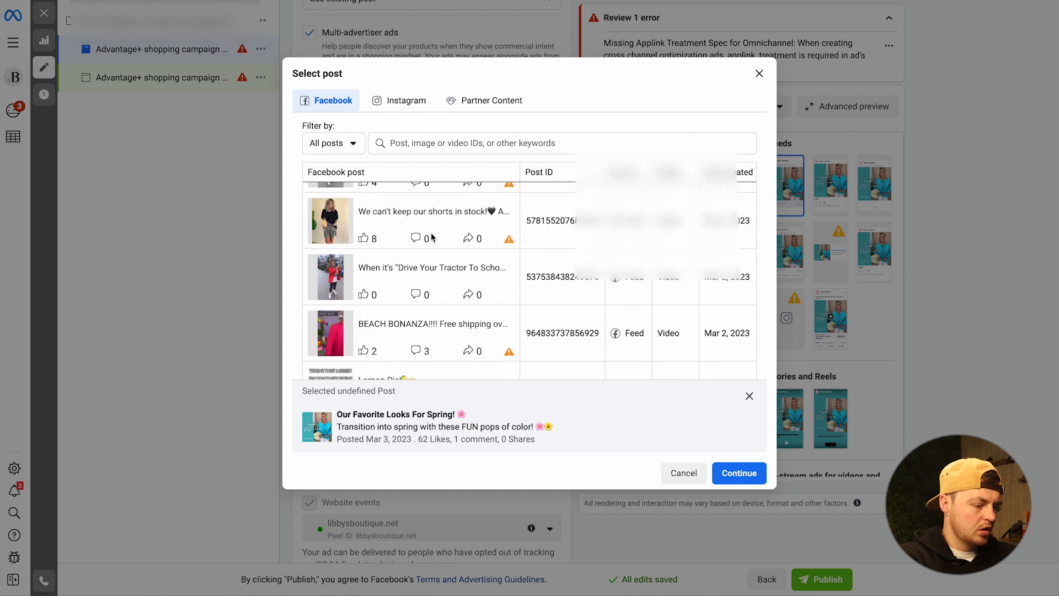
pyautogui.scroll(-10, 432, 238)
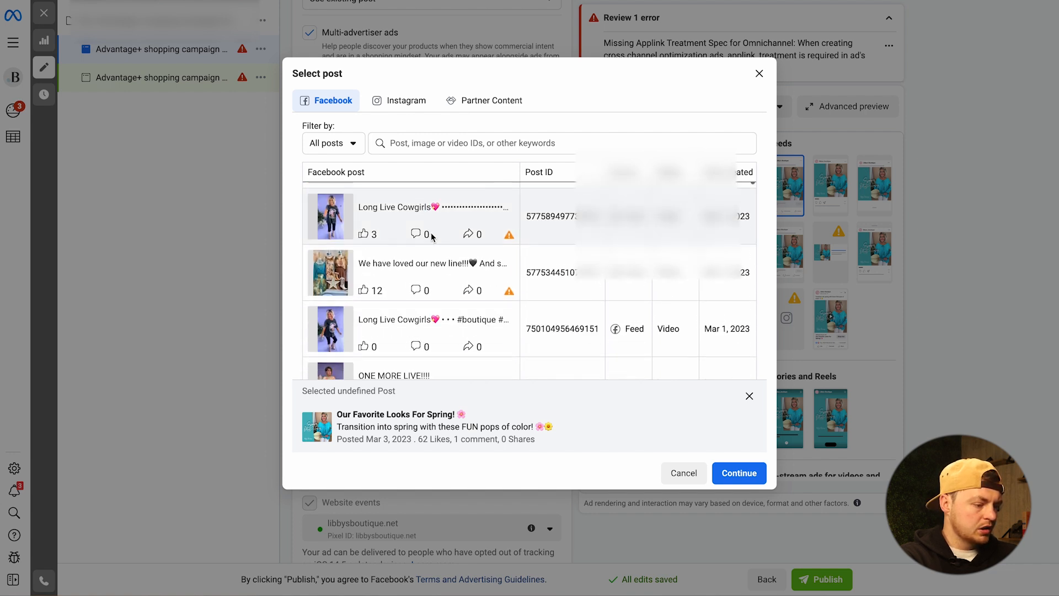
pyautogui.scroll(-10, 432, 237)
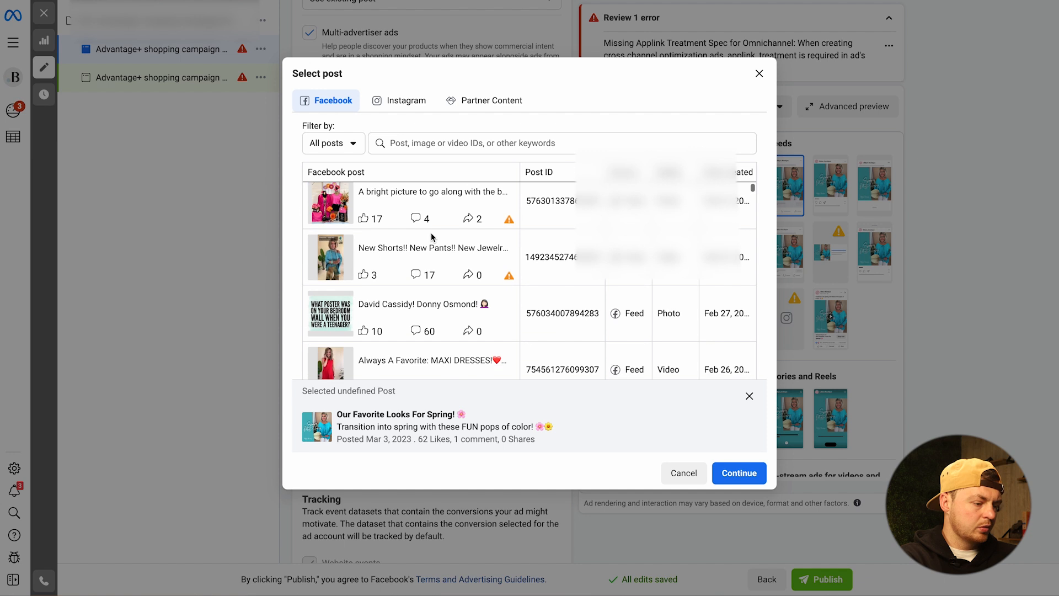
pyautogui.scroll(-4, 432, 237)
pyautogui.scroll(2, 432, 237)
pyautogui.scroll(-2, 433, 237)
pyautogui.scroll(1, 432, 237)
pyautogui.click(433, 237)
pyautogui.click(573, 232)
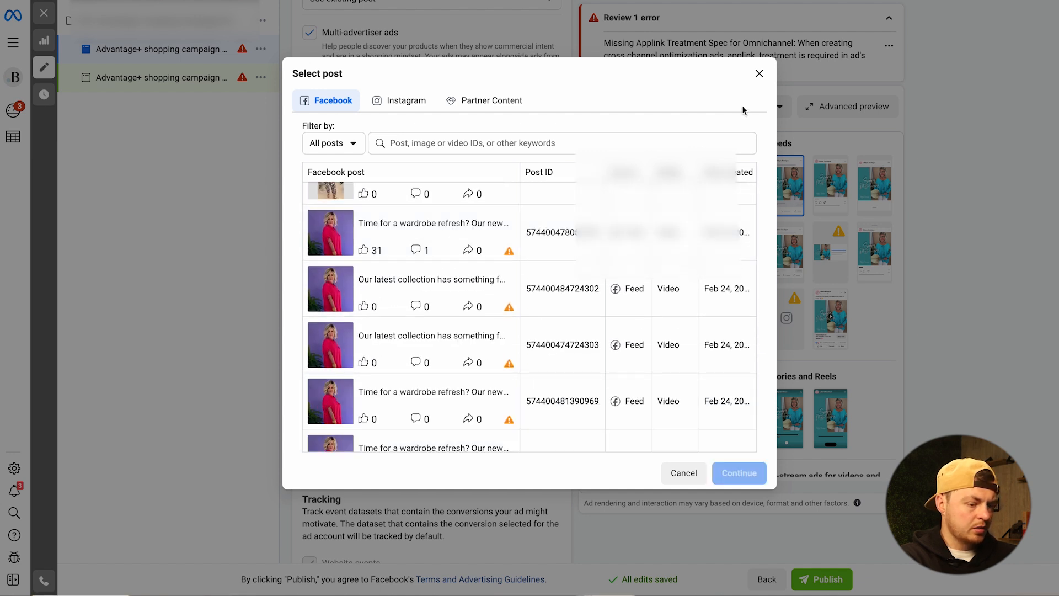
pyautogui.click(757, 75)
pyautogui.click(316, 229)
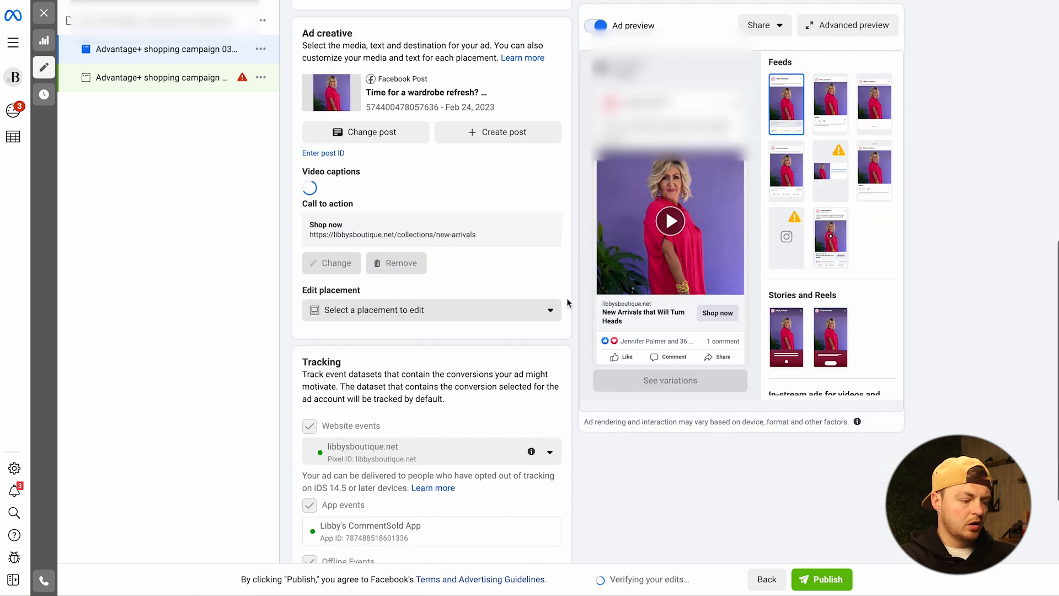
# - Review the ad's creative and tracking settings, and publish the Advantage+ shopping campaign with its ads
pyautogui.scroll(-4, 456, 296)
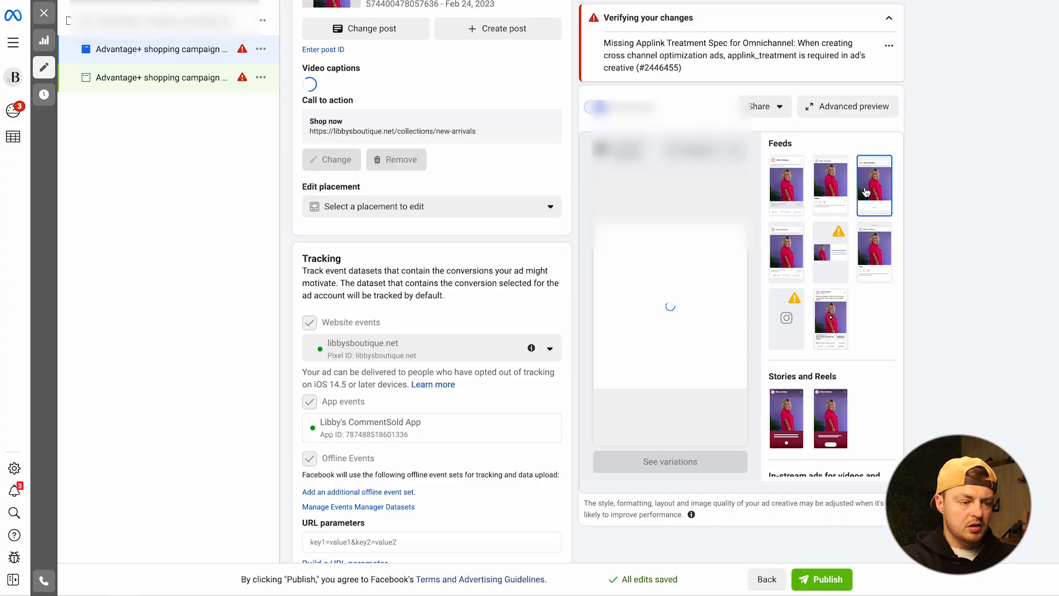
pyautogui.scroll(2, 662, 90)
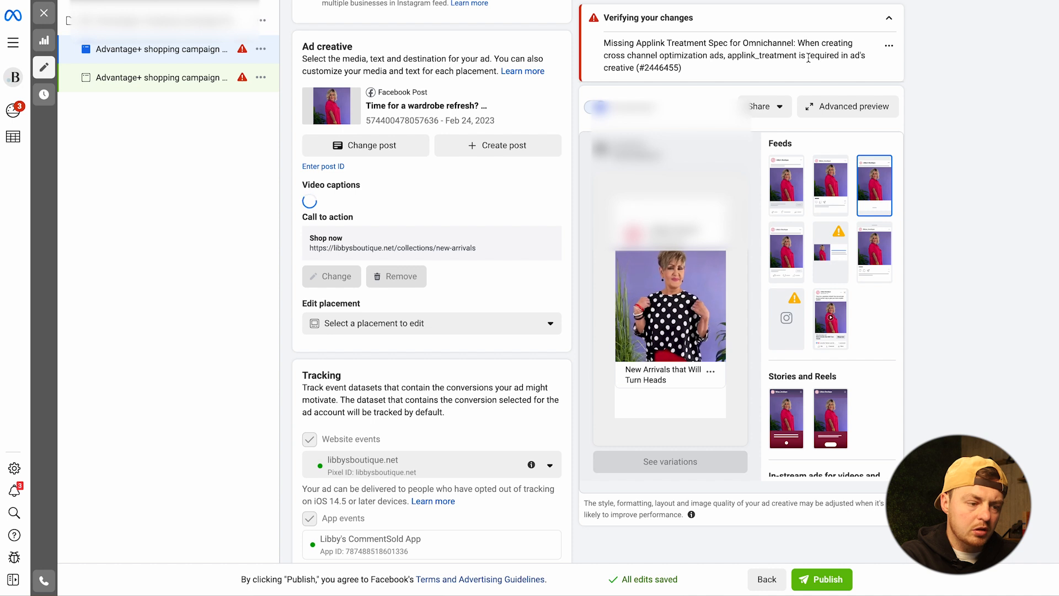
pyautogui.scroll(1, 726, 64)
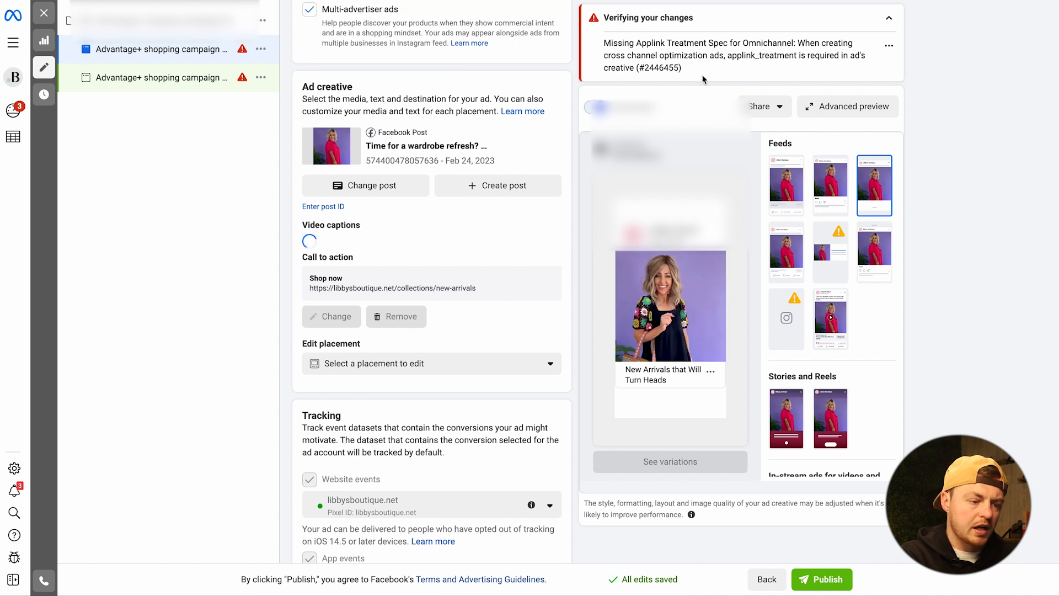
pyautogui.scroll(1, 707, 77)
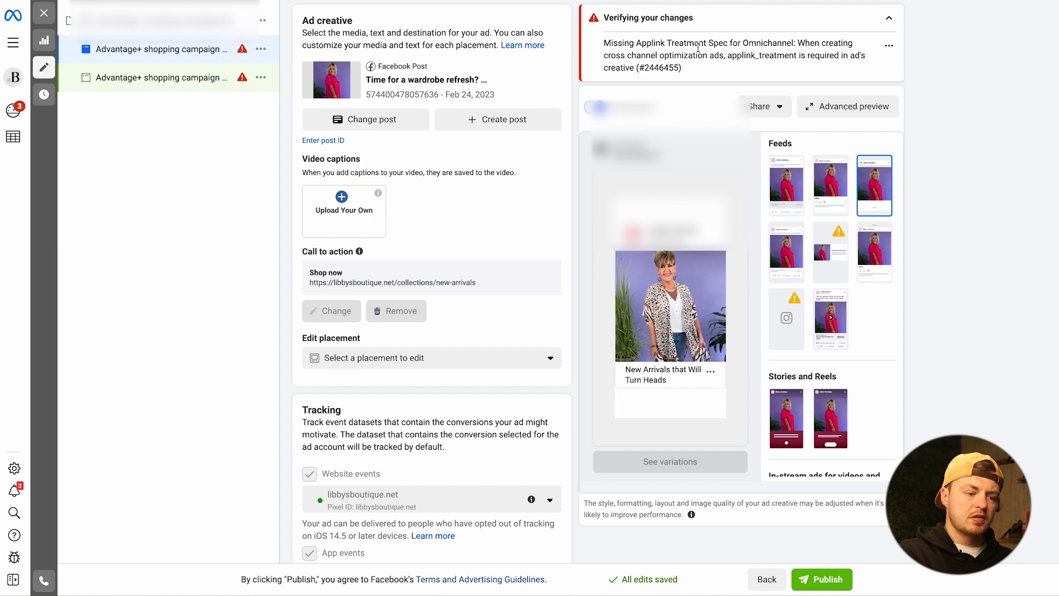
pyautogui.scroll(-5, 501, 140)
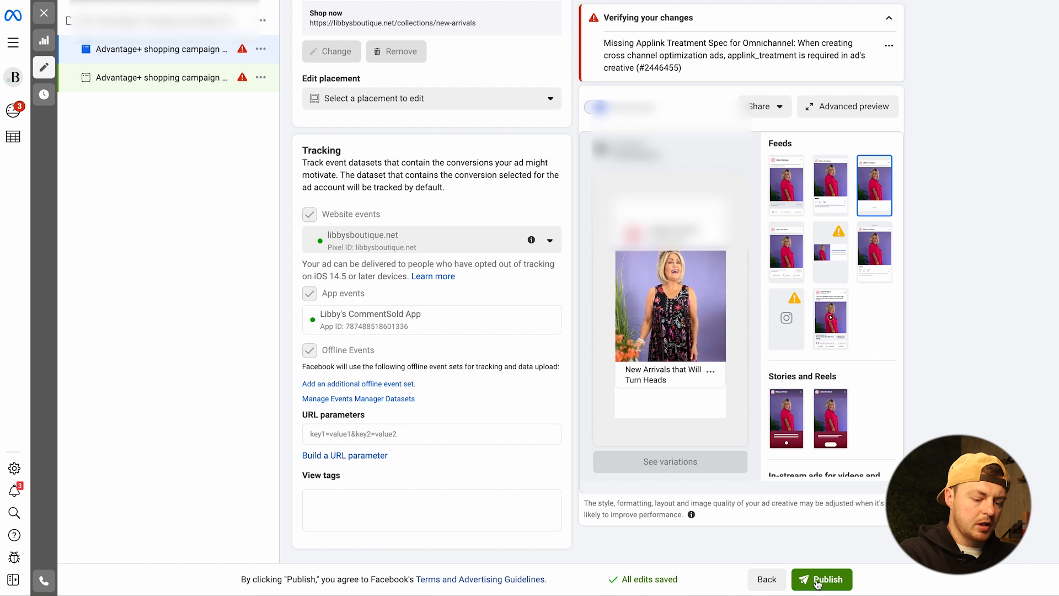
pyautogui.click(820, 579)
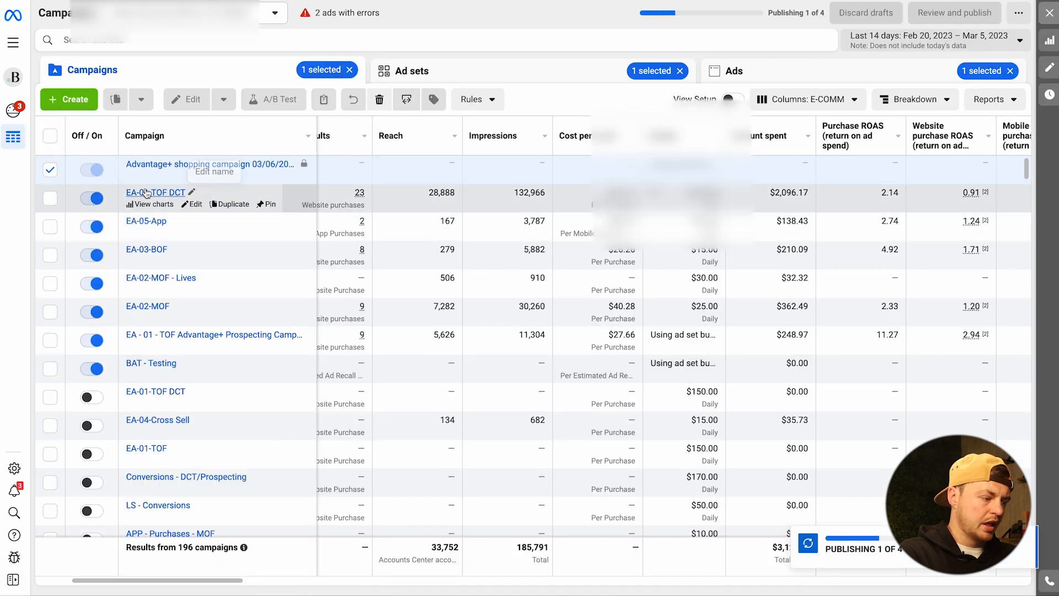
# - Clear the current campaign selection and open the ad sets of Advantage+ shopping campaign 03/06/2023 Campaign
pyautogui.click(50, 170)
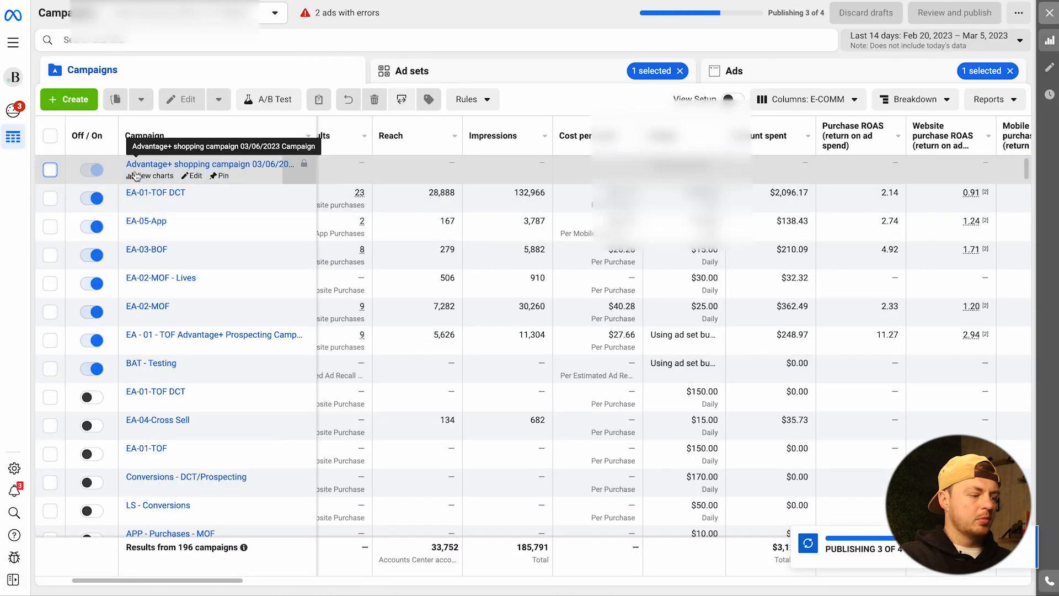
pyautogui.click(203, 308)
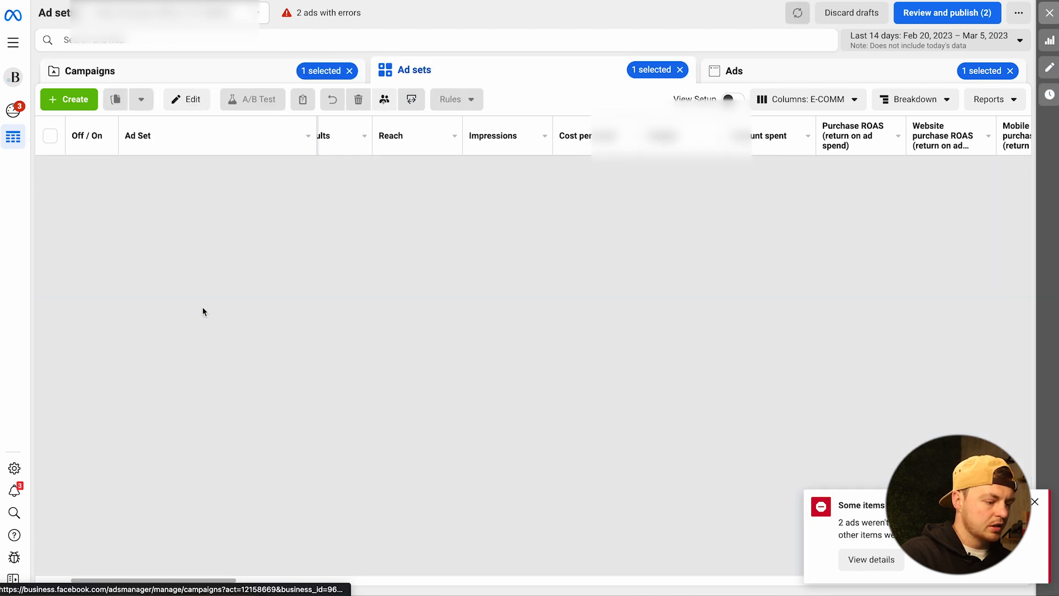